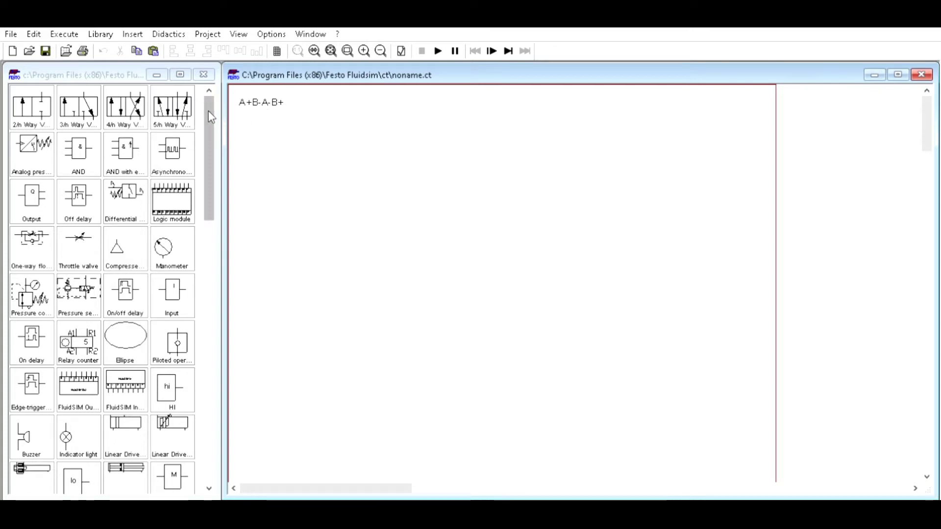
- Place a double acting cylinder below the A+B-A-B+ text and label its stroke end positions A0 and A1
left_click_drag(211, 116, 194, 381)
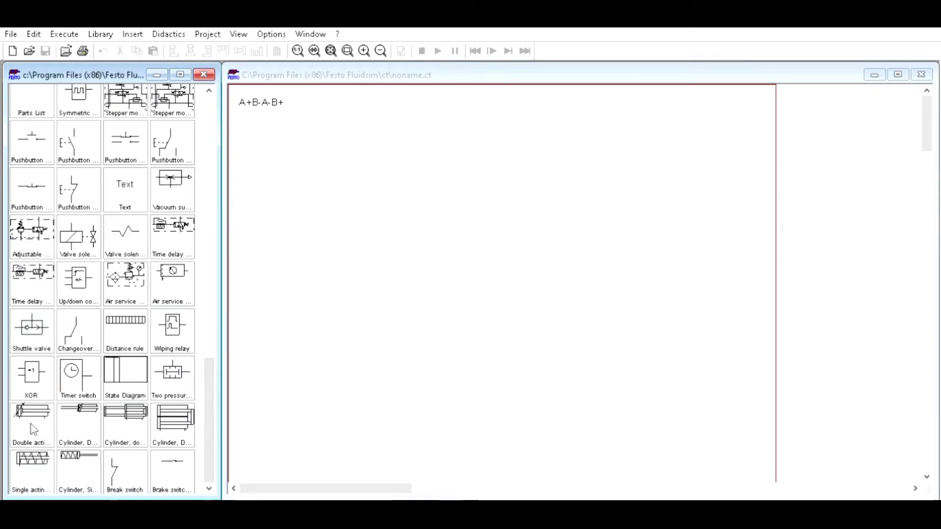
left_click_drag(32, 424, 306, 133)
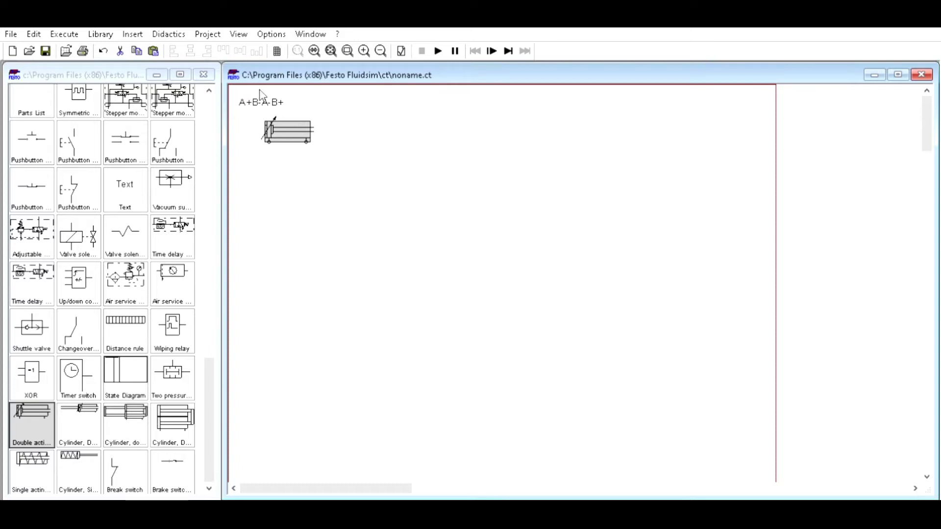
mouse_move(301, 121)
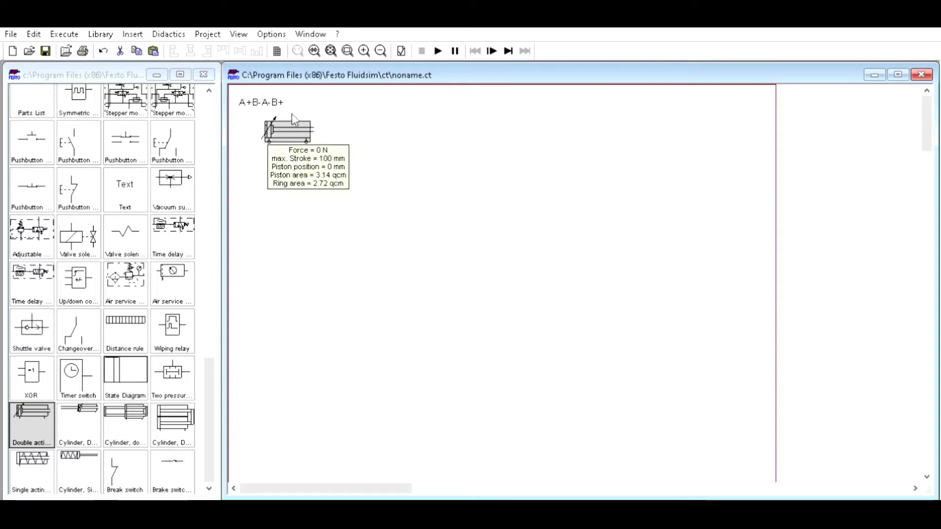
double_click(291, 119)
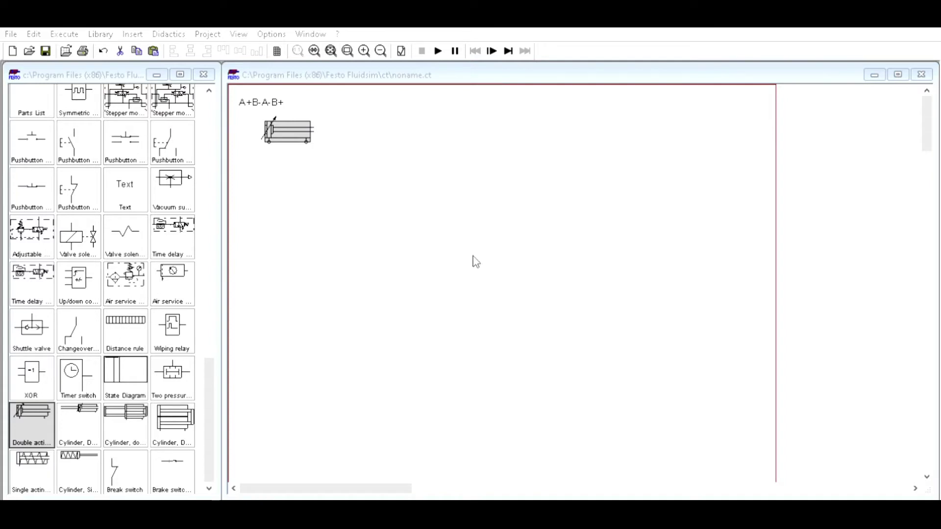
left_click(470, 325)
key("Return")
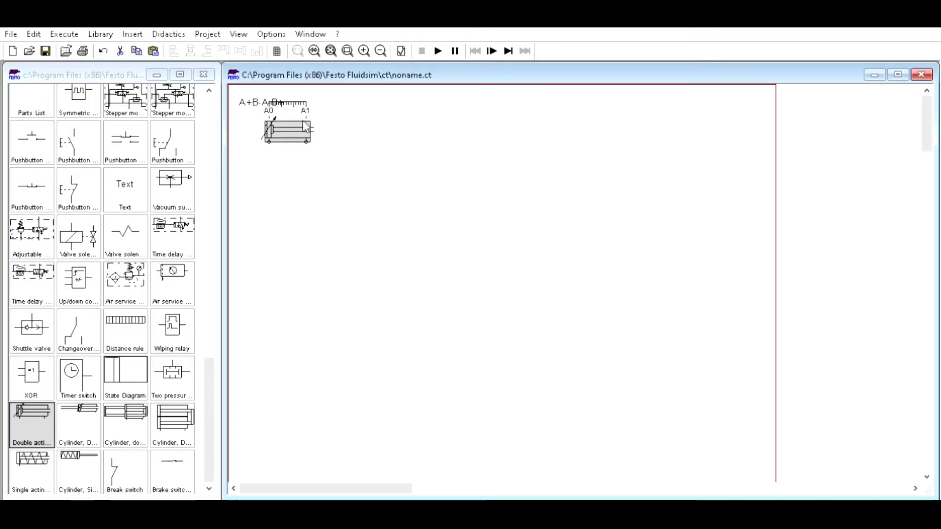
mouse_move(305, 127)
left_click_drag(305, 127, 313, 151)
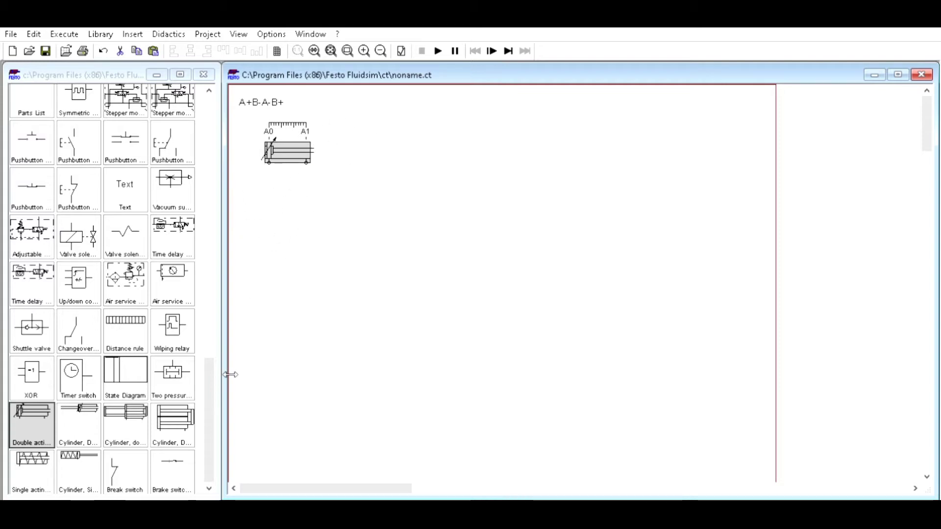
- Add a one-way flow control valve below the cylinder, with a 50% opening level and rotated to vertical
left_click_drag(213, 372, 204, 131)
left_click_drag(31, 169, 271, 196)
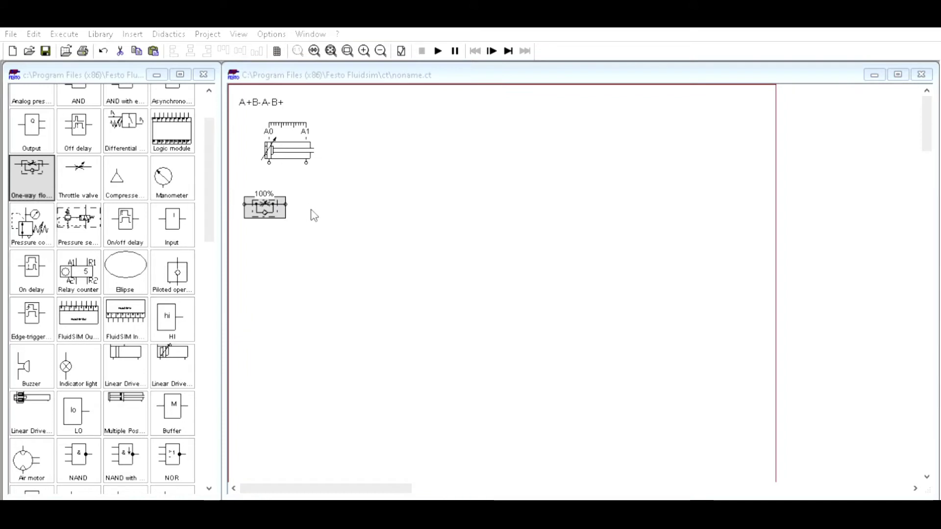
key("Return")
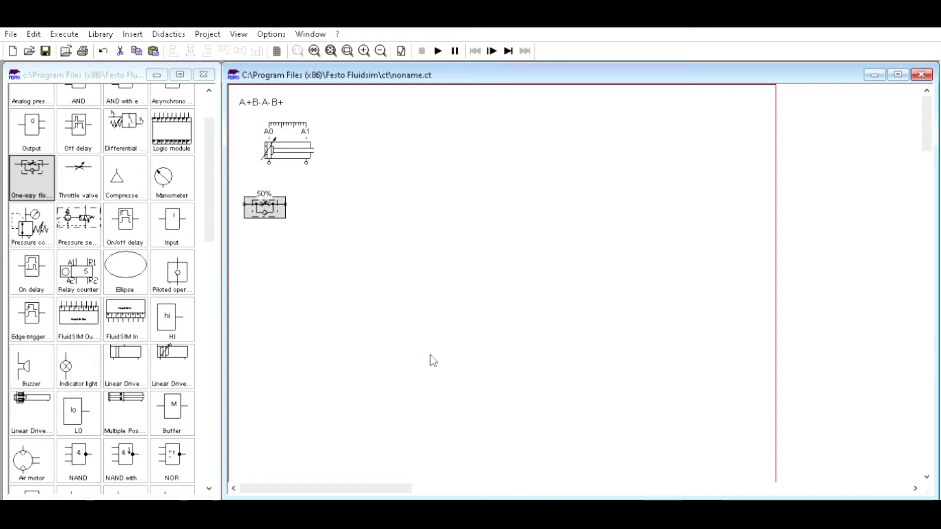
key("ctrl+r")
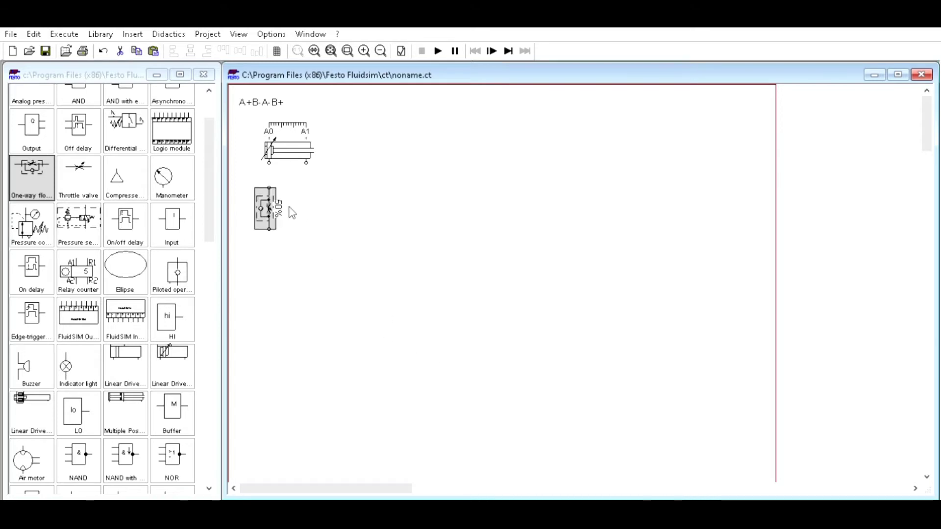
- Duplicate the flow control valve beneath the cylinder's second port and connect both valves to the cylinder ports
left_click_drag(282, 207, 283, 205)
key("ctrl+v")
left_click_drag(596, 296, 306, 190)
left_click(353, 186)
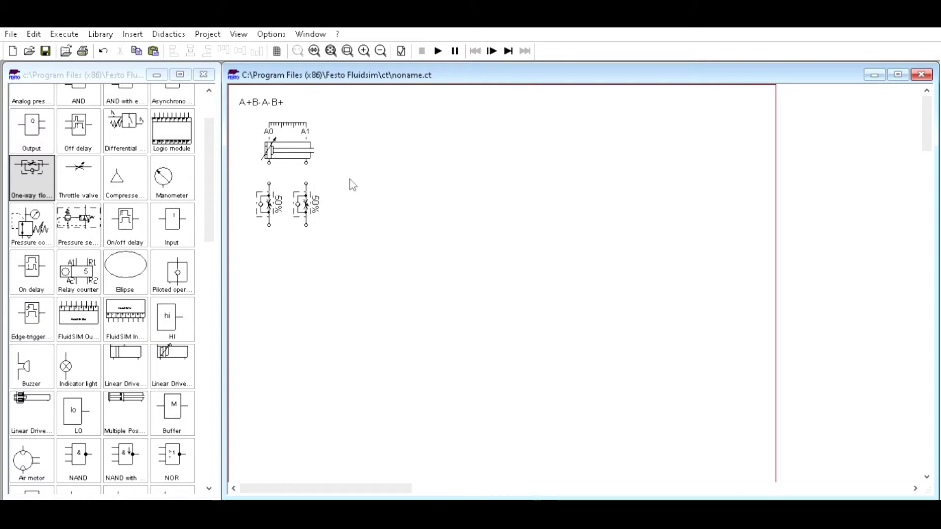
left_click_drag(317, 177, 317, 161)
left_click_drag(269, 183, 270, 162)
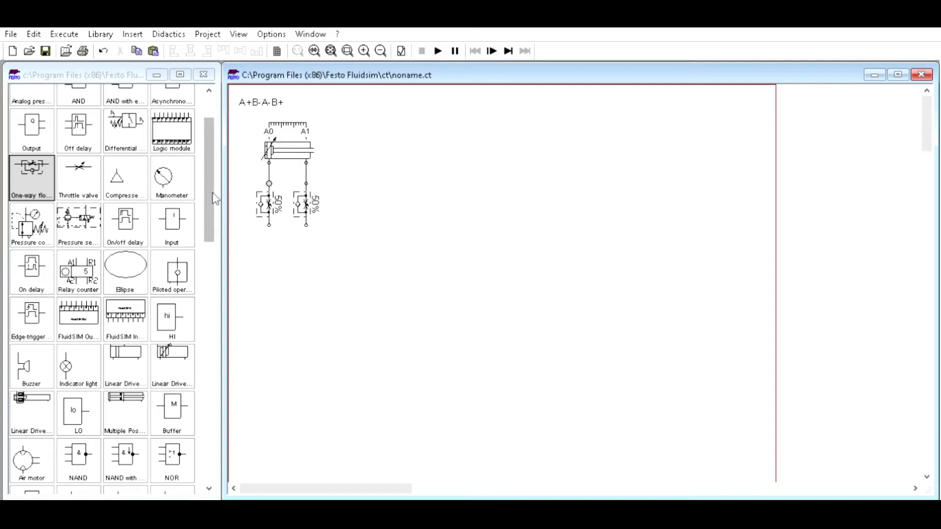
- Add a 5/n way valve connected to both flow control valves and attach a compressed air supply to its port 1
left_click_drag(213, 198, 214, 176)
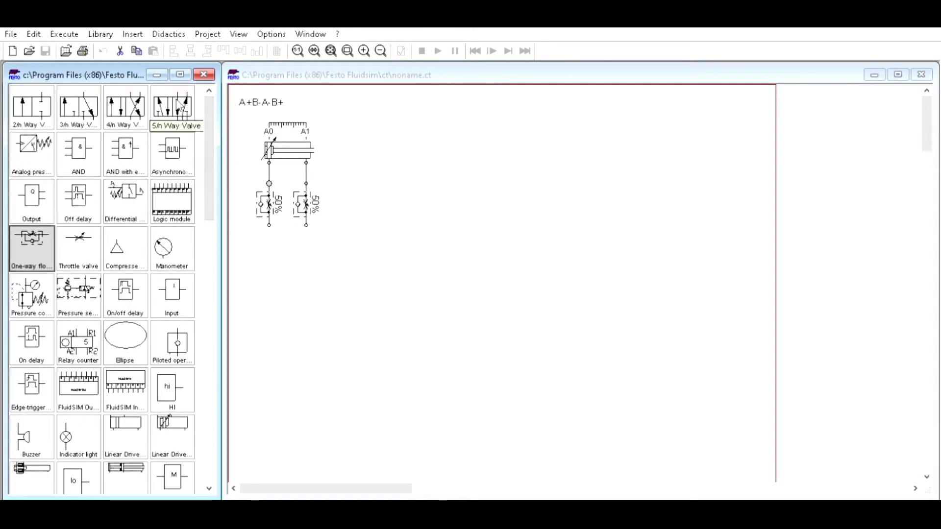
mouse_move(181, 108)
left_mouse_down()
mouse_move(244, 127)
mouse_move(287, 203)
mouse_move(302, 276)
mouse_move(278, 223)
mouse_move(310, 246)
mouse_move(316, 225)
left_mouse_up()
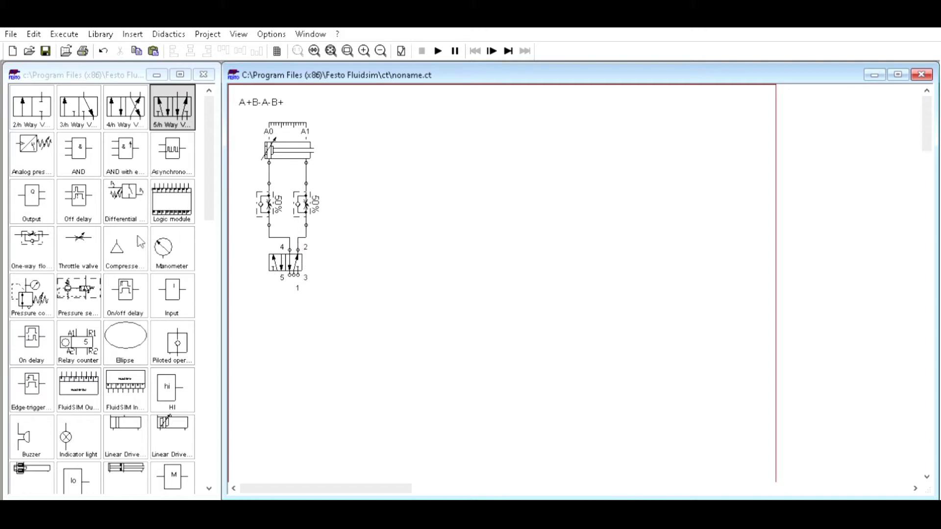
mouse_move(140, 241)
left_mouse_down()
mouse_move(210, 250)
mouse_move(328, 300)
mouse_move(302, 298)
mouse_move(306, 273)
left_mouse_up()
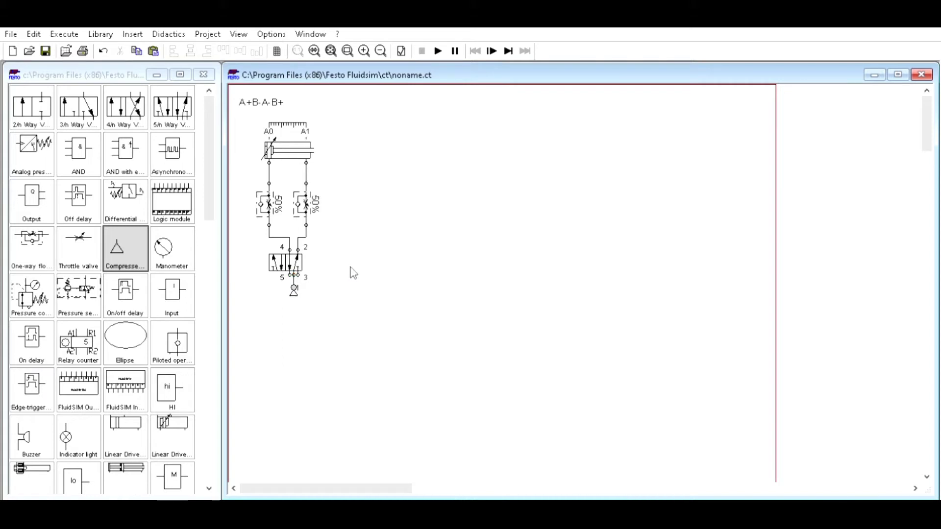
- Configure the 5/n way valve with solenoid actuation on both sides
double_click(292, 251)
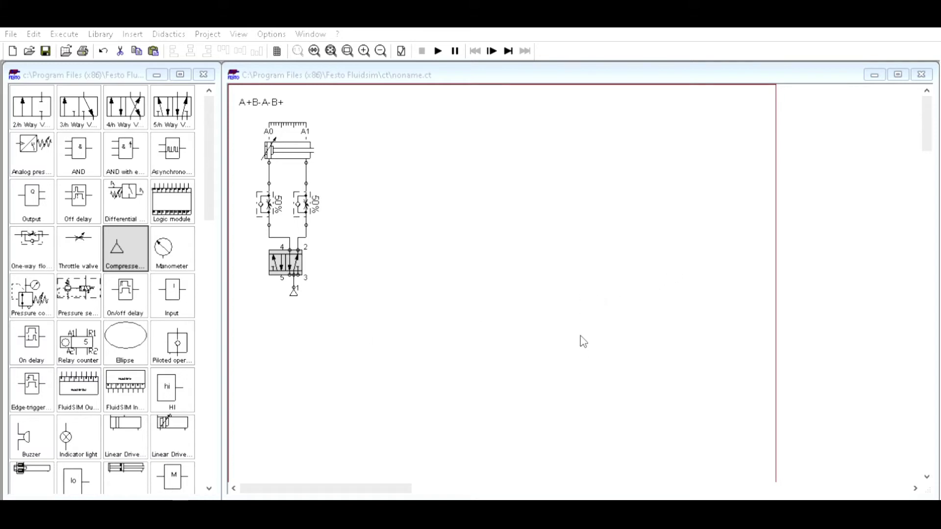
left_click(424, 326)
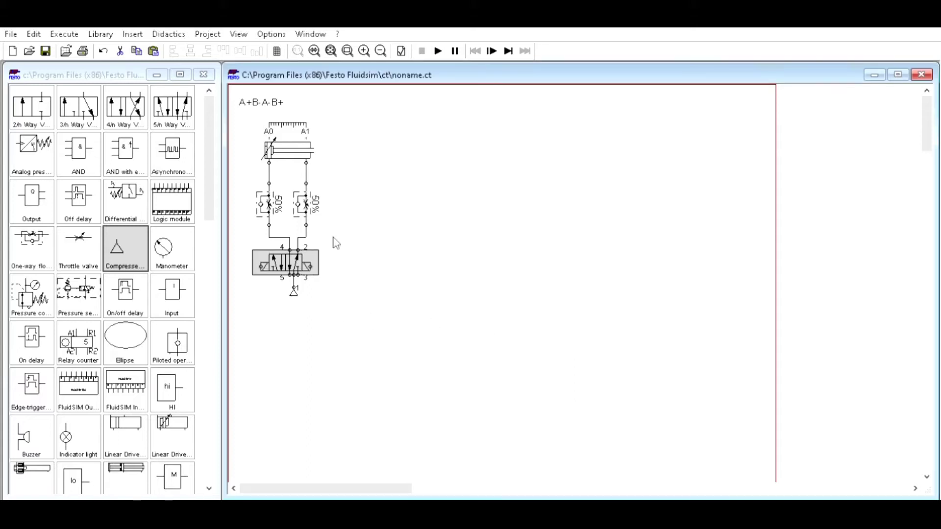
left_click(297, 327)
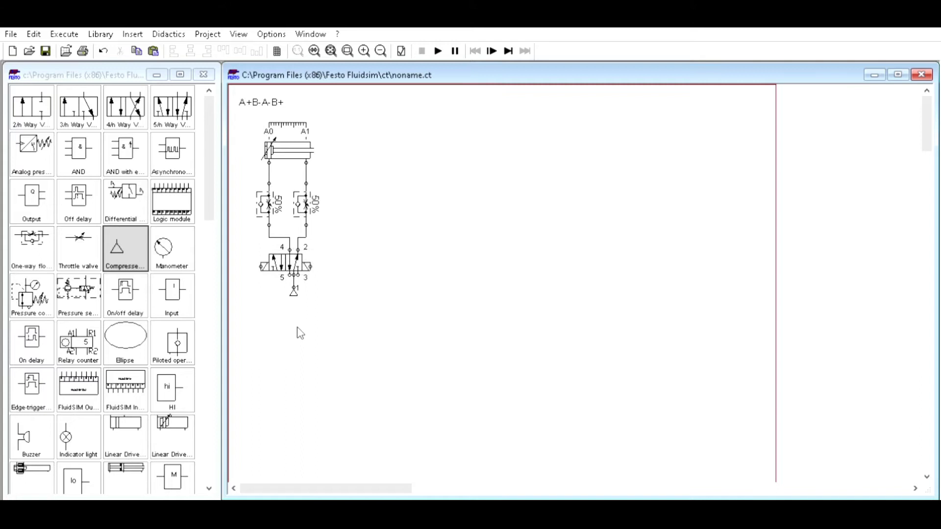
- Label the way valve's left solenoid AK and its right solenoid AM
double_click(263, 260)
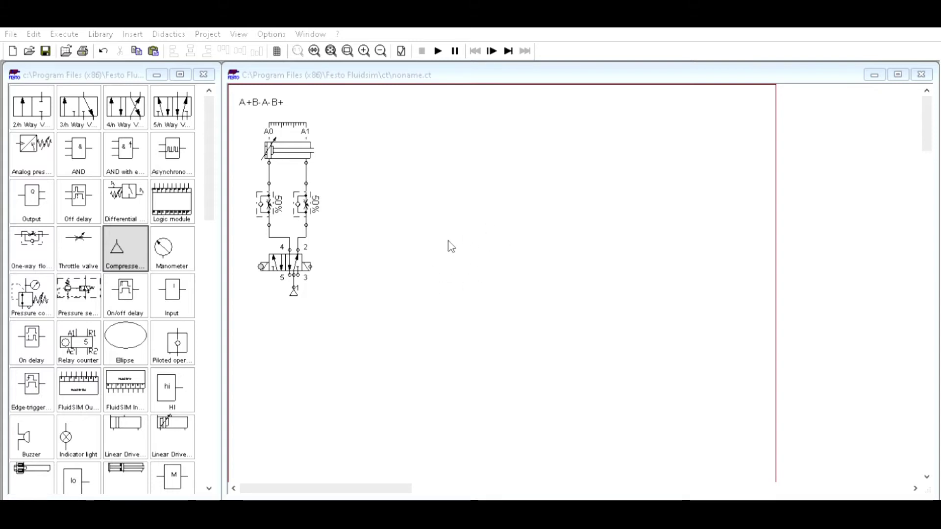
left_click(420, 277)
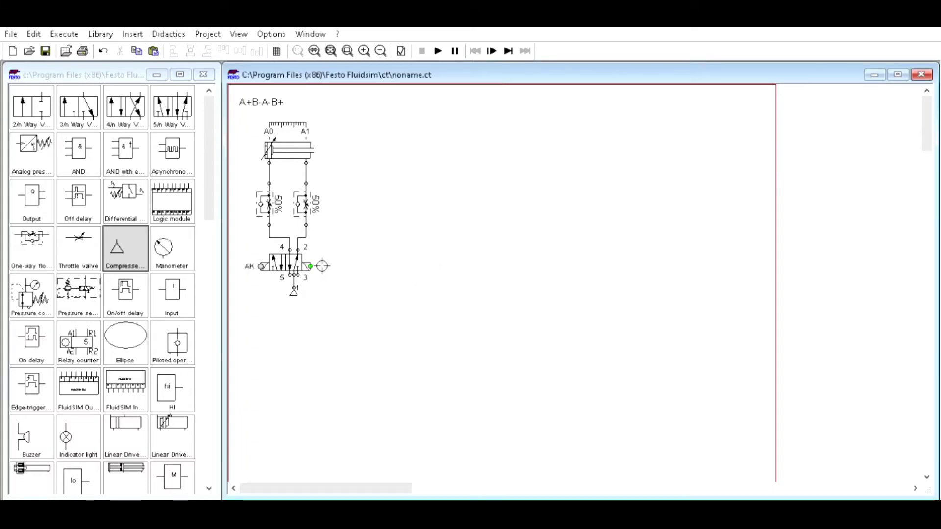
double_click(311, 266)
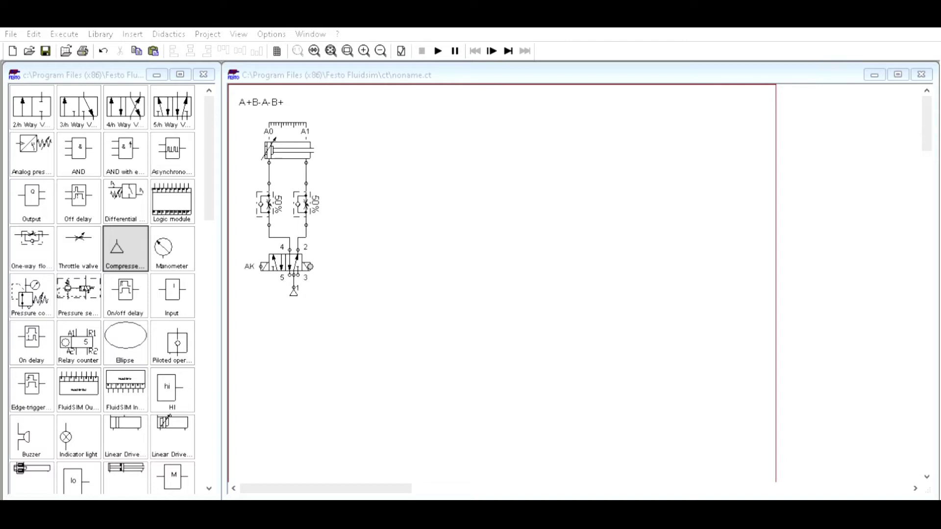
key("Return")
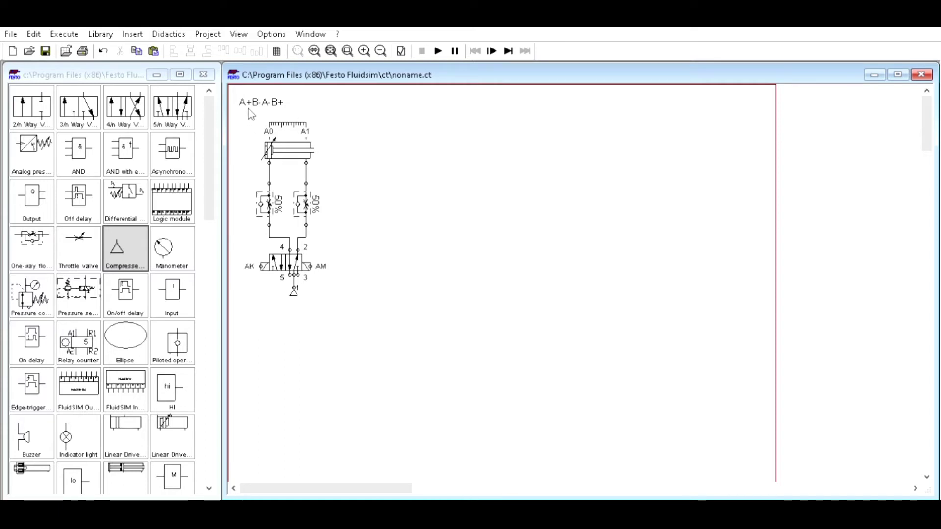
- Duplicate the complete cylinder A circuit and place the copy beside it at the same height
left_click_drag(249, 119, 334, 290)
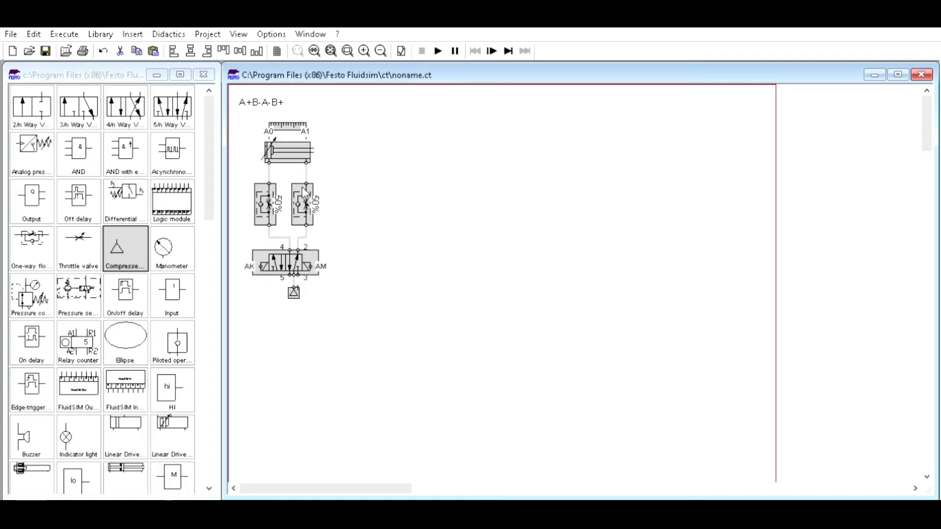
key("ctrl+v")
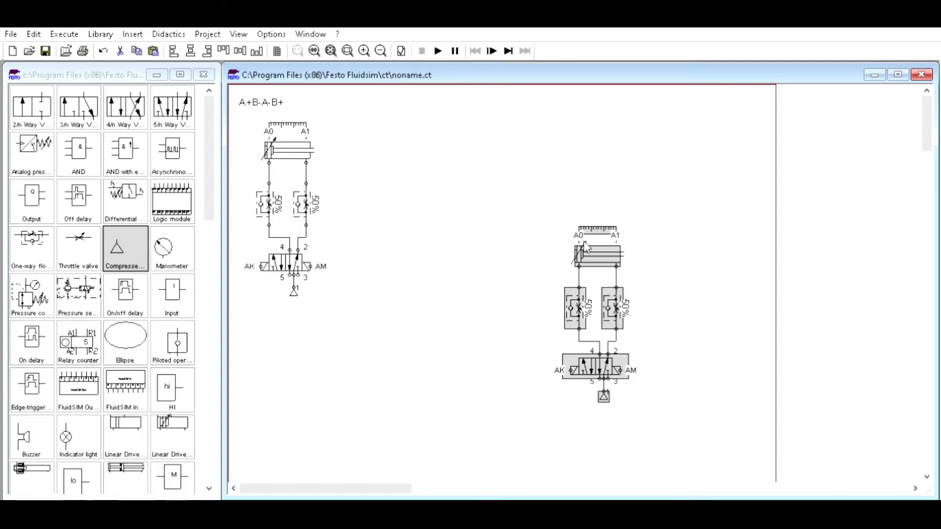
left_click_drag(591, 247, 411, 142)
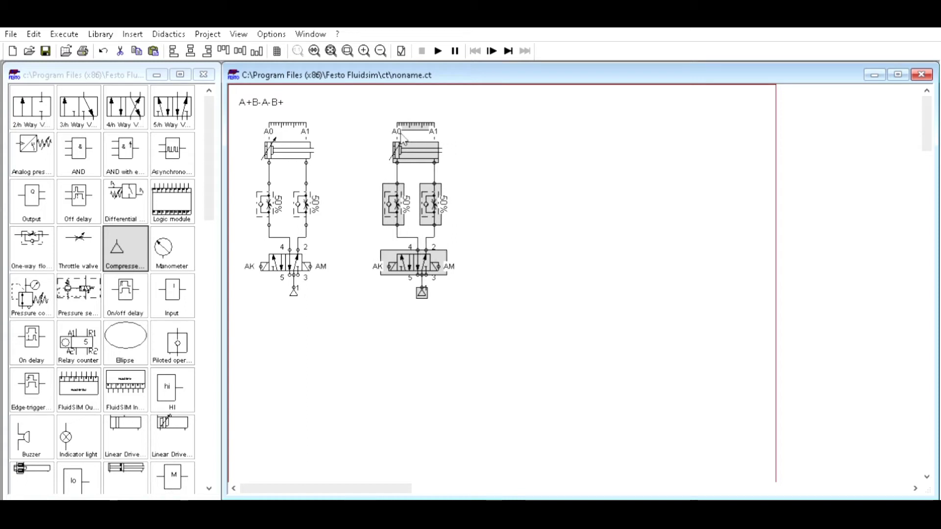
left_click(468, 142)
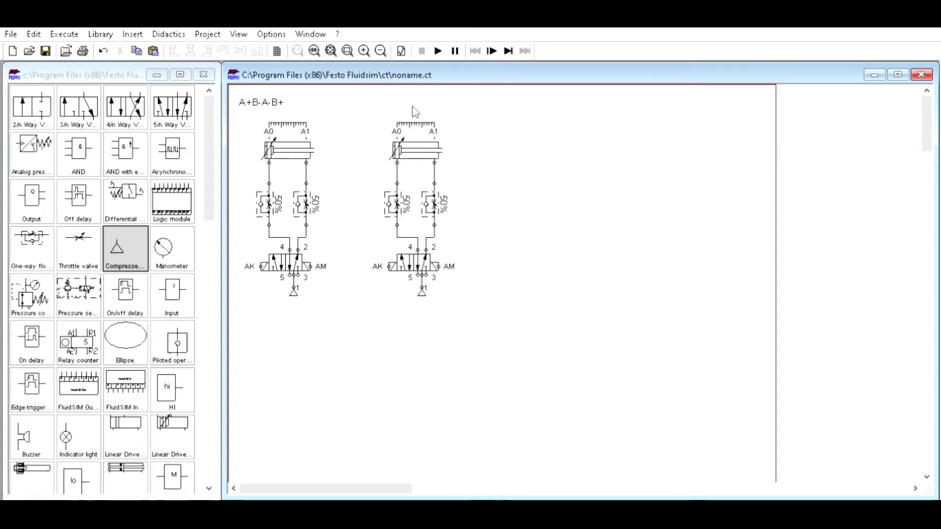
- Relabel the copied circuit's stroke positions as B0 and B1 and its valve solenoids as BK and BM
left_click(417, 147)
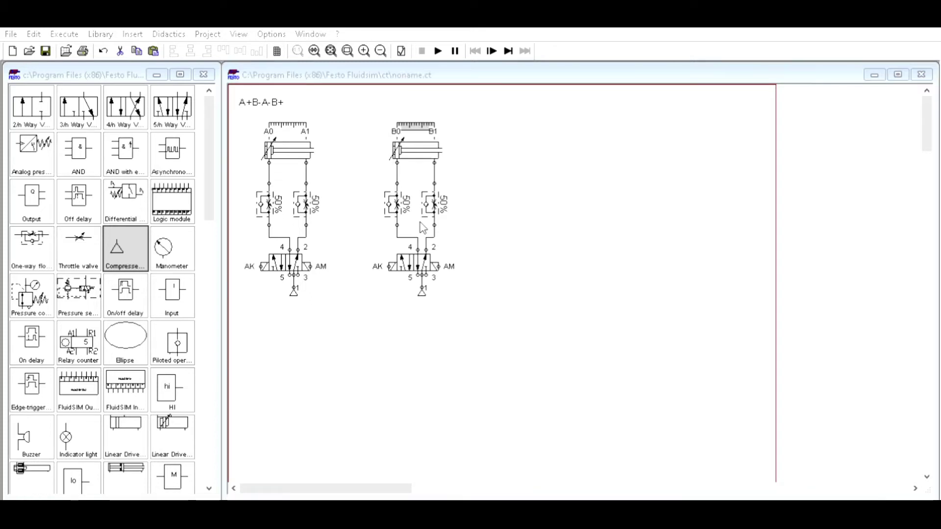
left_click(414, 366)
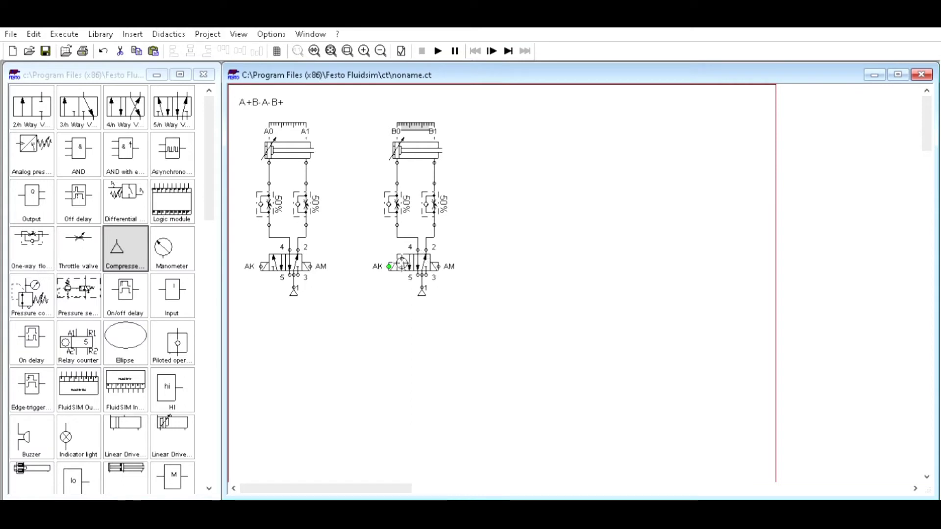
double_click(390, 266)
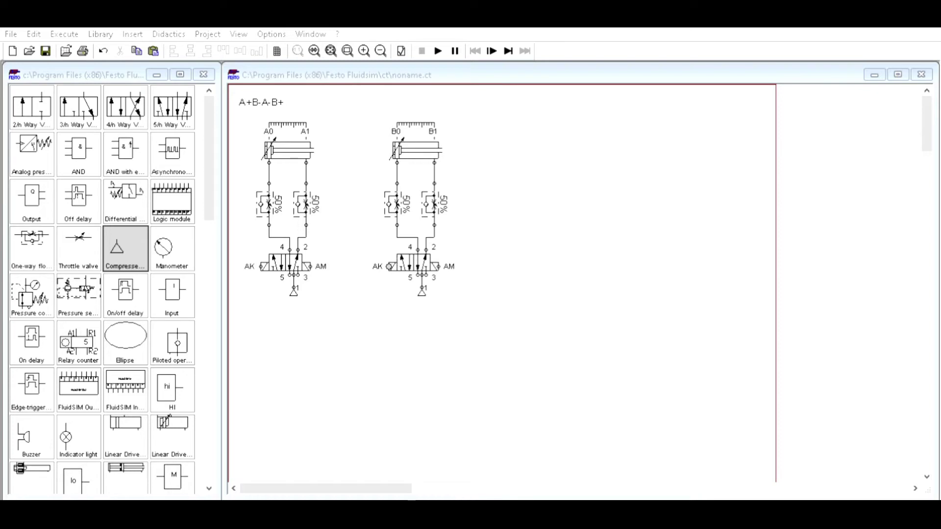
key("Return")
double_click(438, 267)
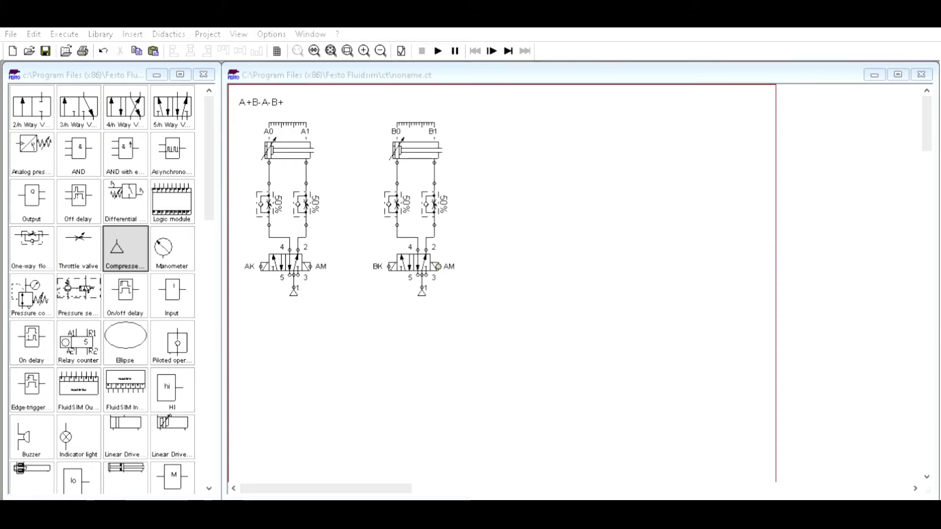
key("Return")
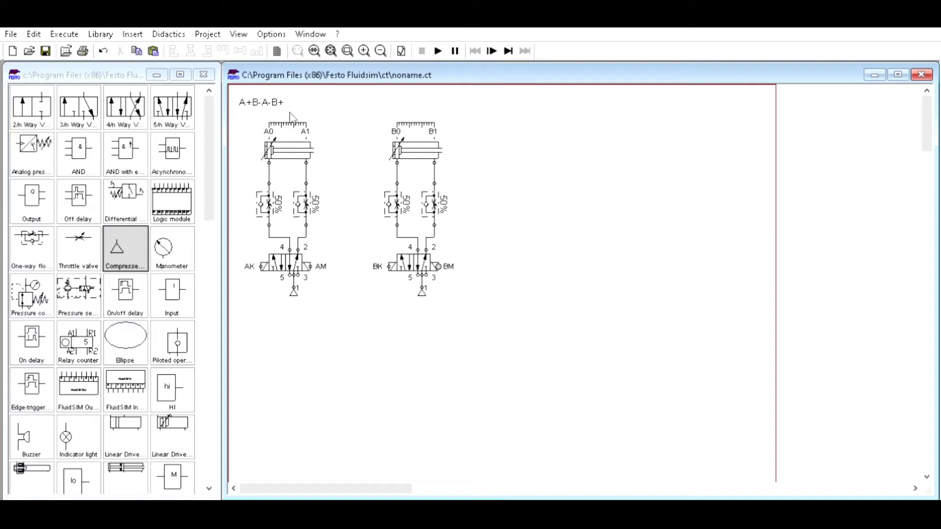
- Set the piston of cylinder B to start fully extended at B1
mouse_move(294, 116)
mouse_move(273, 137)
double_click(405, 141)
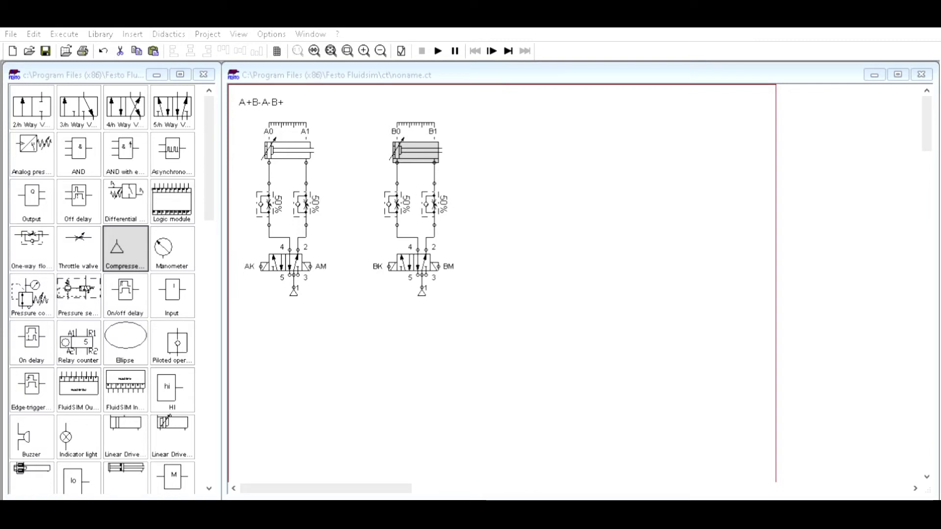
left_click(419, 358)
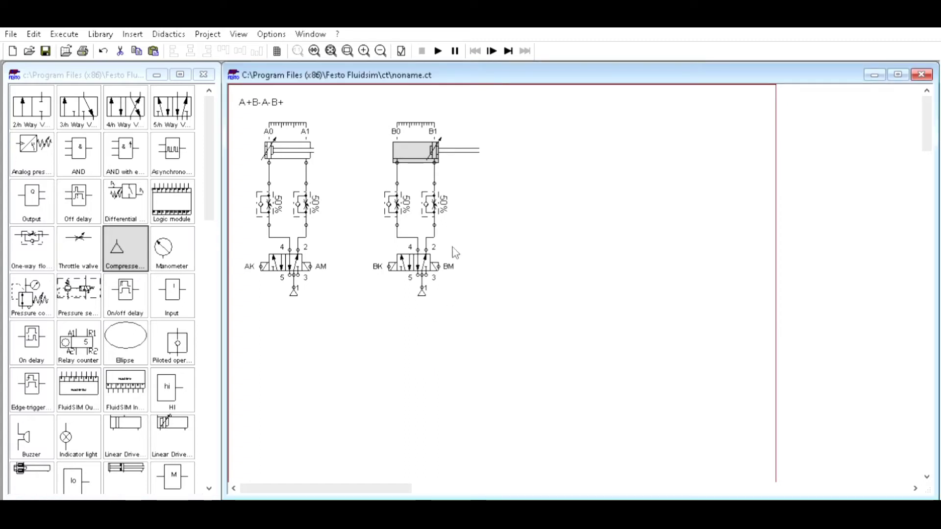
left_click(506, 151)
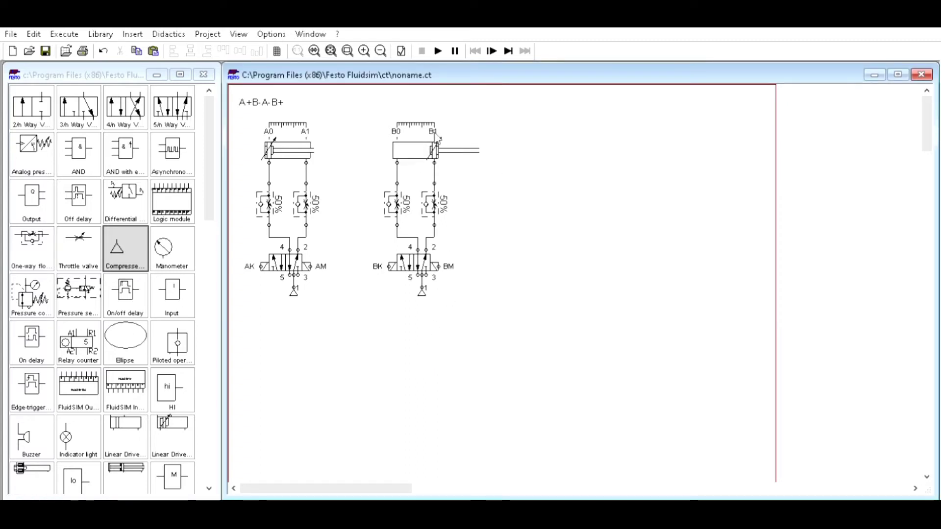
- Change the initial switching position of cylinder B's way valve so that supply port 1 feeds port 4
mouse_move(428, 191)
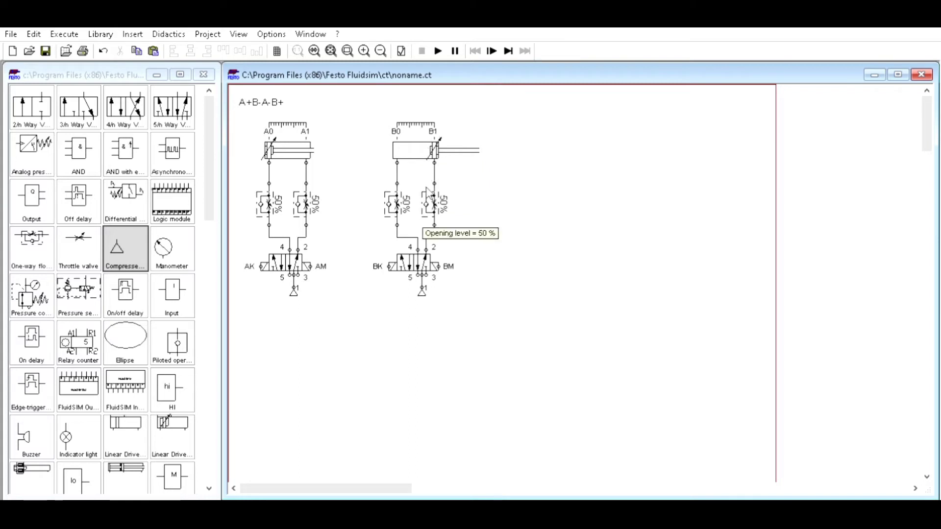
left_click(421, 247)
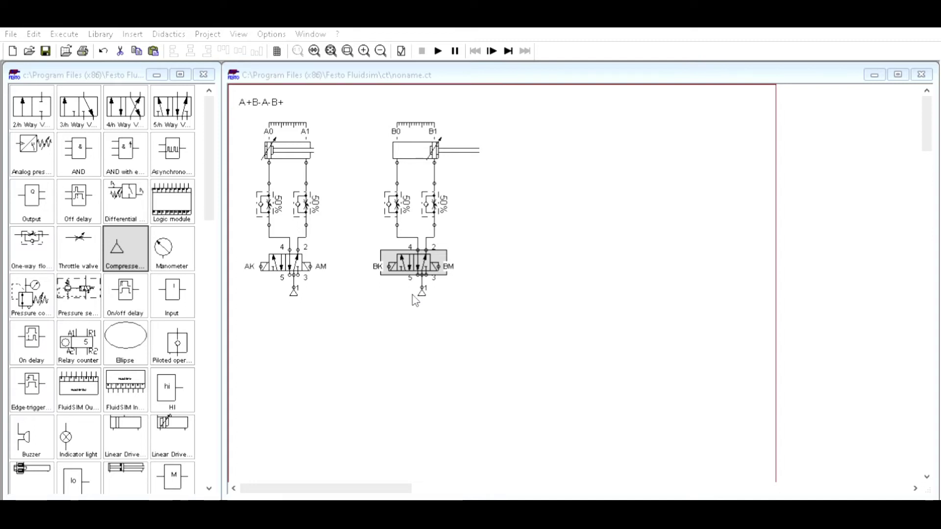
left_click(417, 331)
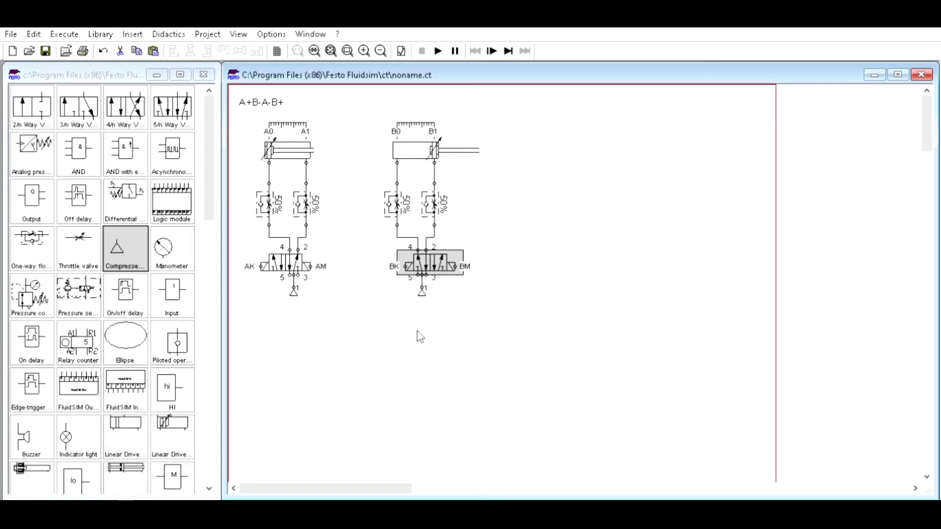
left_click(417, 331)
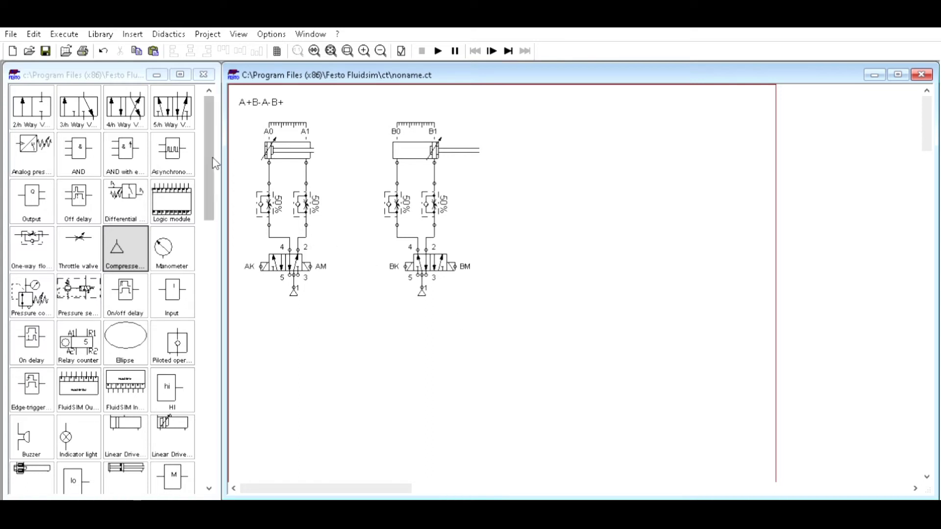
- Place +24V and 0V electrical connections below the cylinders and join them with a wire stretched into two long horizontal rails
left_click_drag(213, 157, 236, 354)
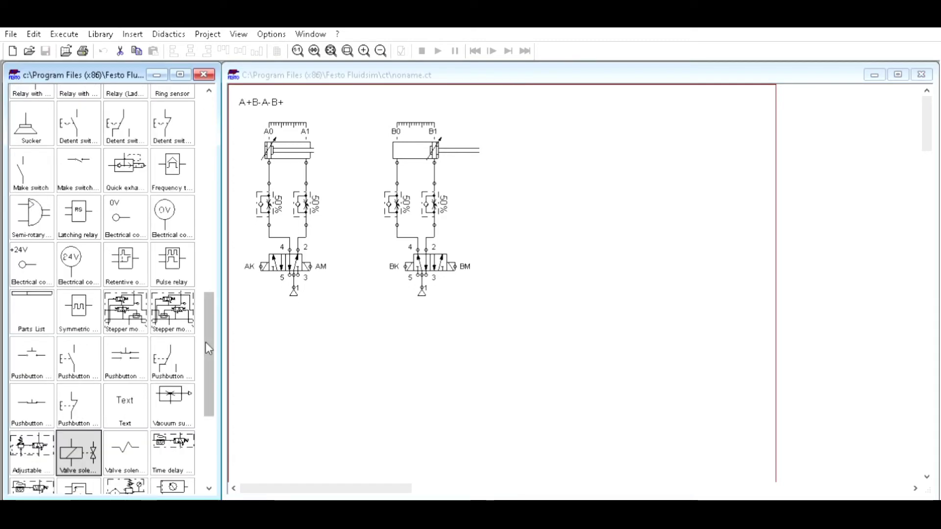
left_click(43, 248)
mouse_move(42, 248)
left_mouse_down()
mouse_move(269, 313)
mouse_move(286, 336)
mouse_move(272, 345)
mouse_move(263, 335)
left_mouse_up()
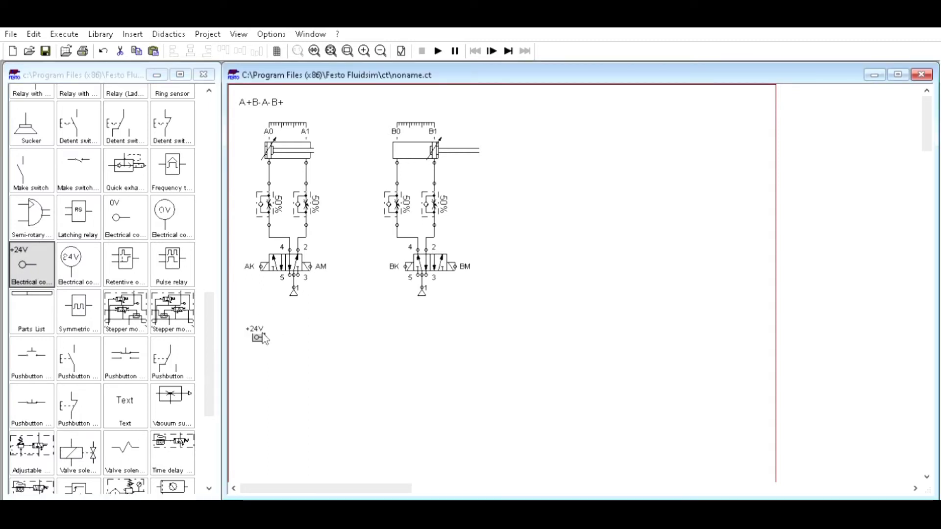
left_click(125, 260)
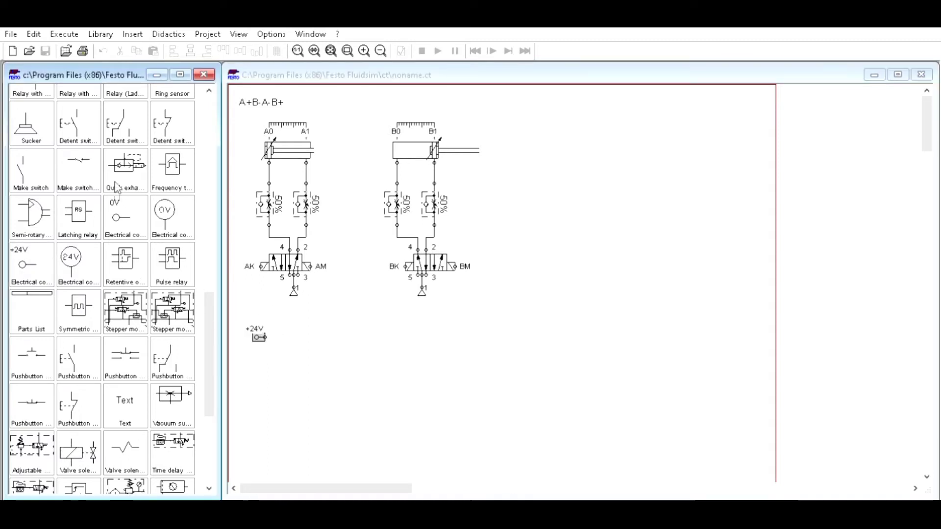
left_click(136, 209)
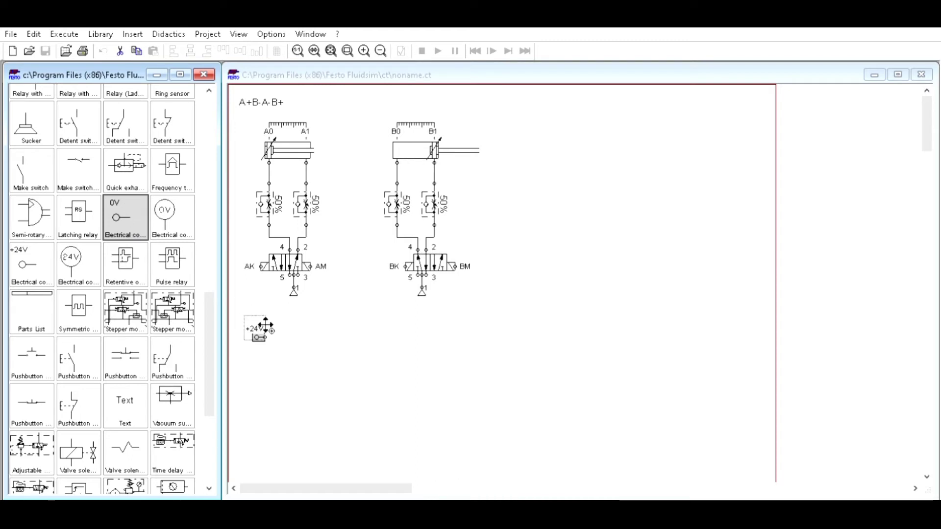
left_click_drag(265, 327, 264, 421)
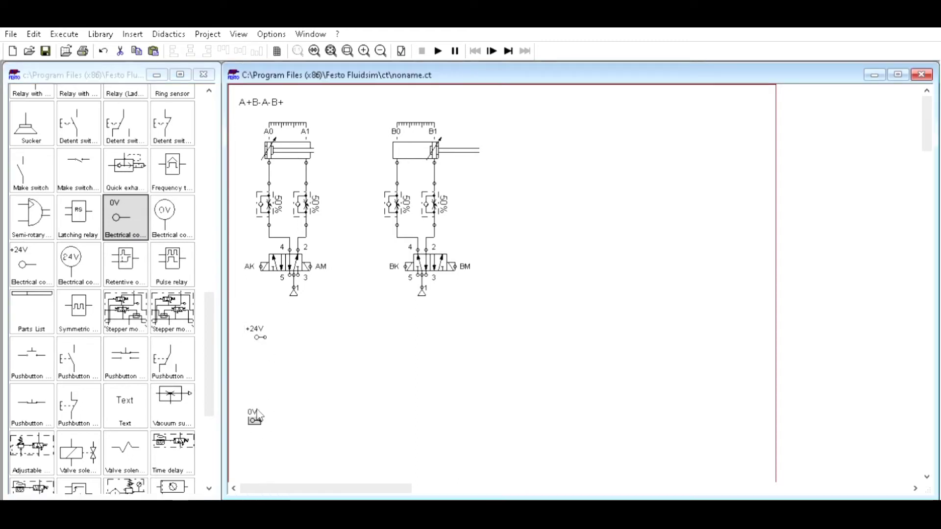
left_click_drag(258, 416, 263, 417)
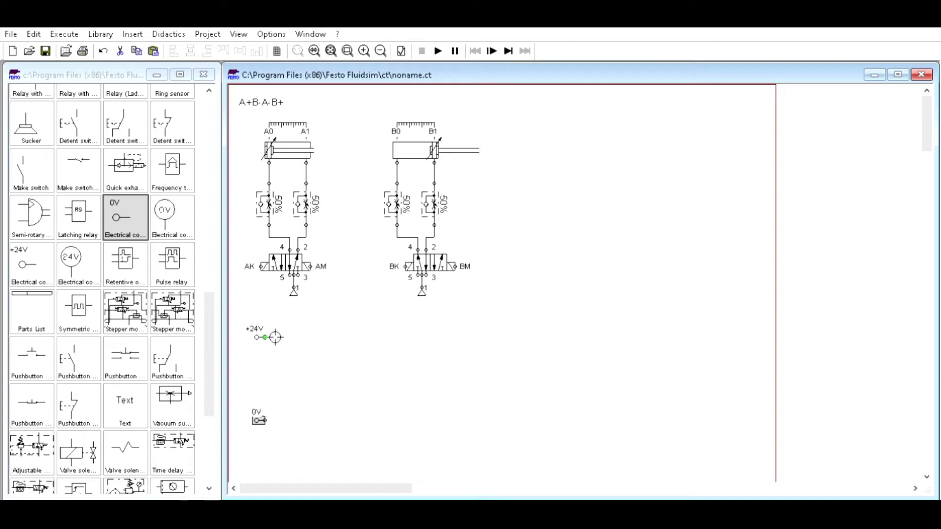
mouse_move(275, 337)
left_mouse_down()
mouse_move(275, 413)
mouse_move(265, 420)
left_mouse_up()
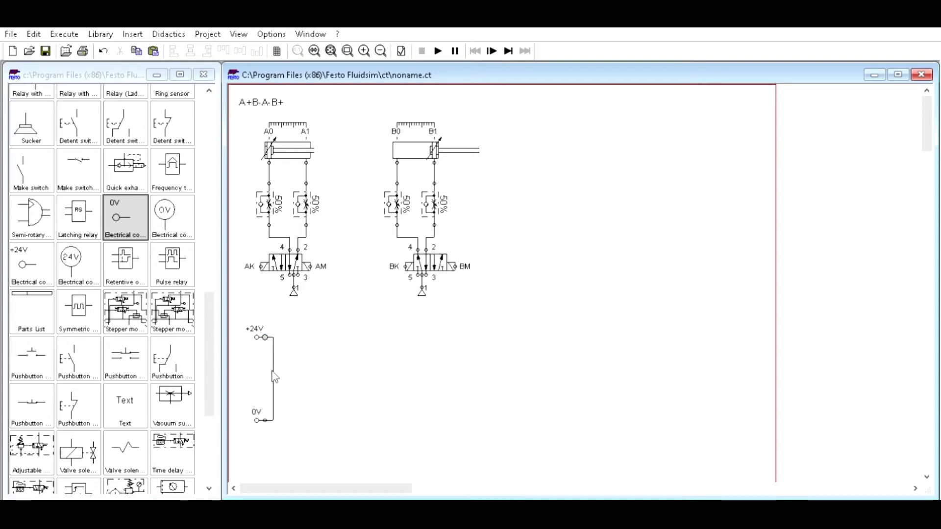
left_click_drag(275, 377, 597, 356)
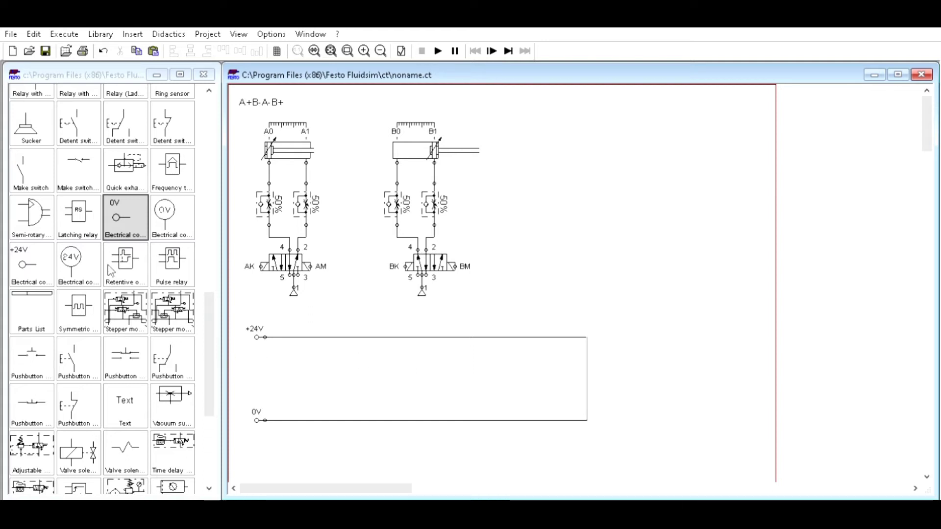
- Add a make pushbutton and a relay coil in series between the rails, spacing the 0V rail lower to fit them
mouse_move(88, 348)
left_mouse_down()
mouse_move(302, 368)
mouse_move(298, 334)
mouse_move(296, 361)
left_mouse_up()
left_click(296, 357)
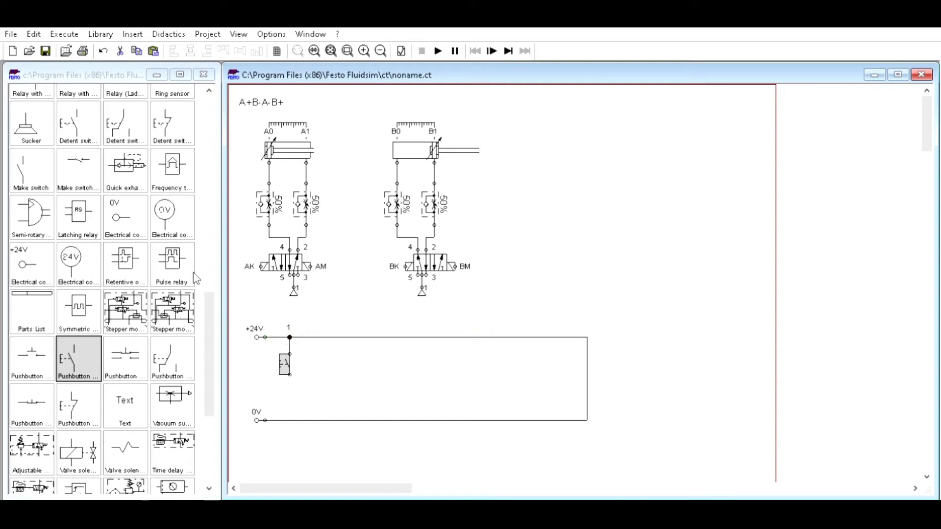
left_click_drag(210, 309, 210, 259)
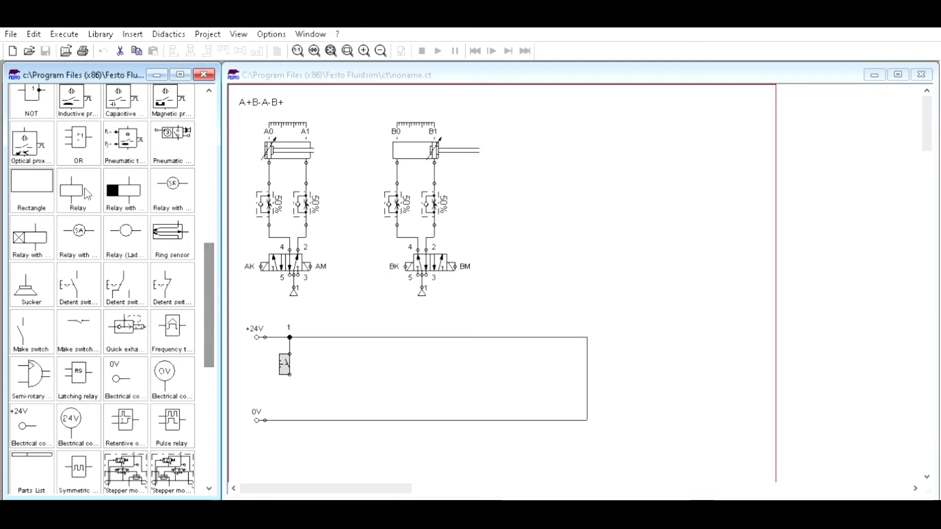
left_click_drag(87, 194, 294, 396)
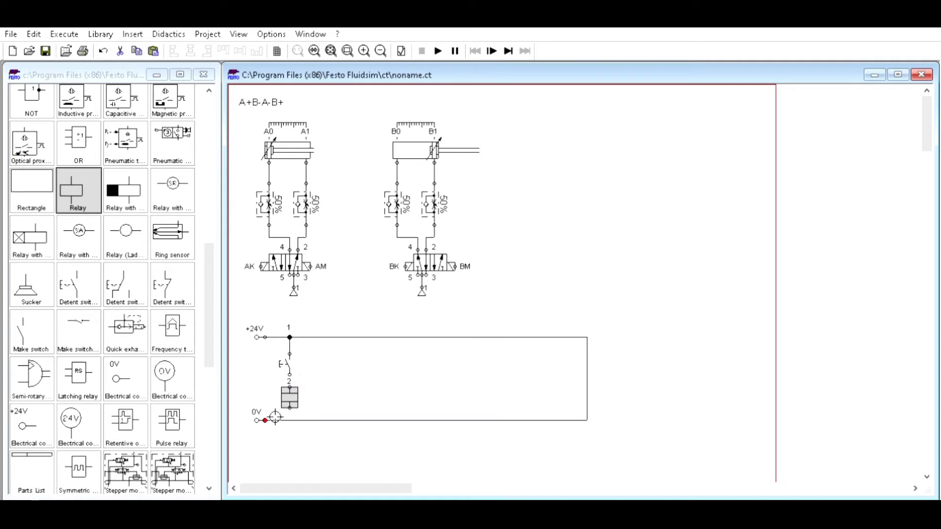
left_click_drag(265, 421, 263, 429)
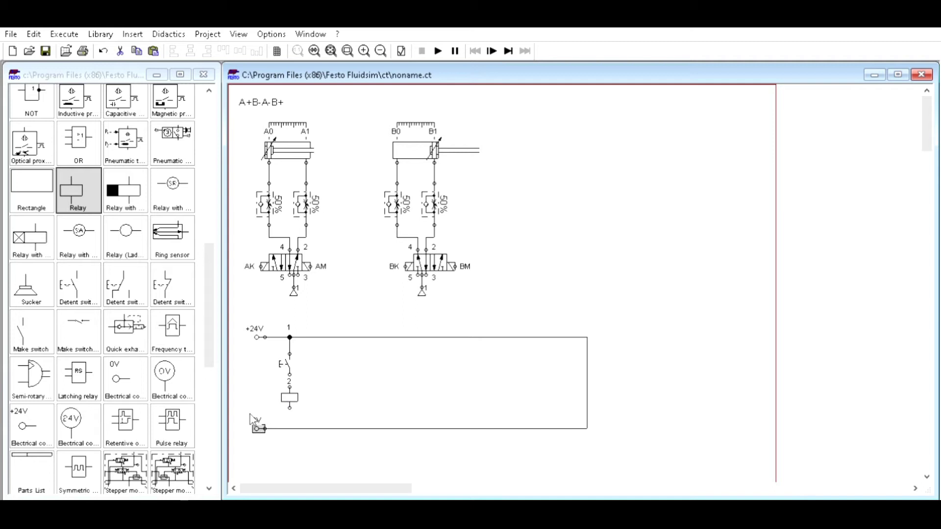
left_click_drag(293, 396, 289, 374)
left_click_drag(291, 416, 300, 427)
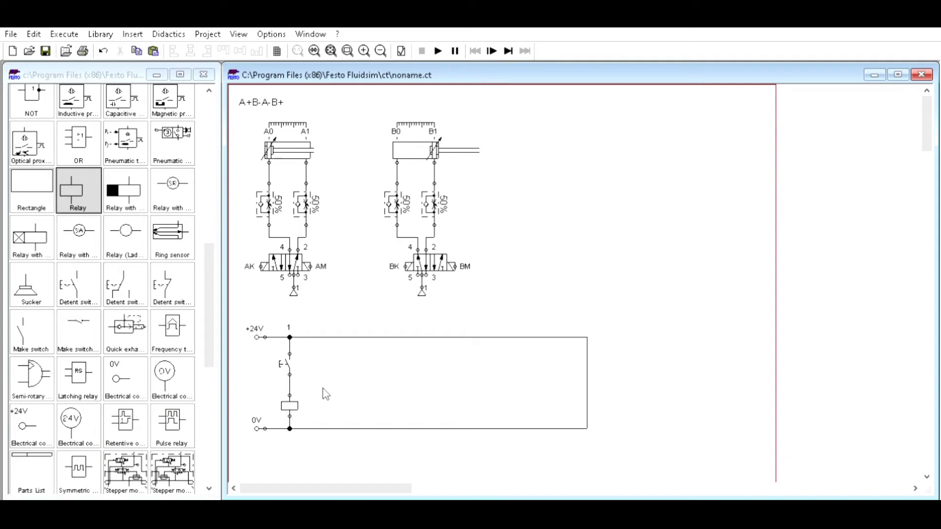
- Label the pushbutton START and the relay coil below it K1
double_click(286, 354)
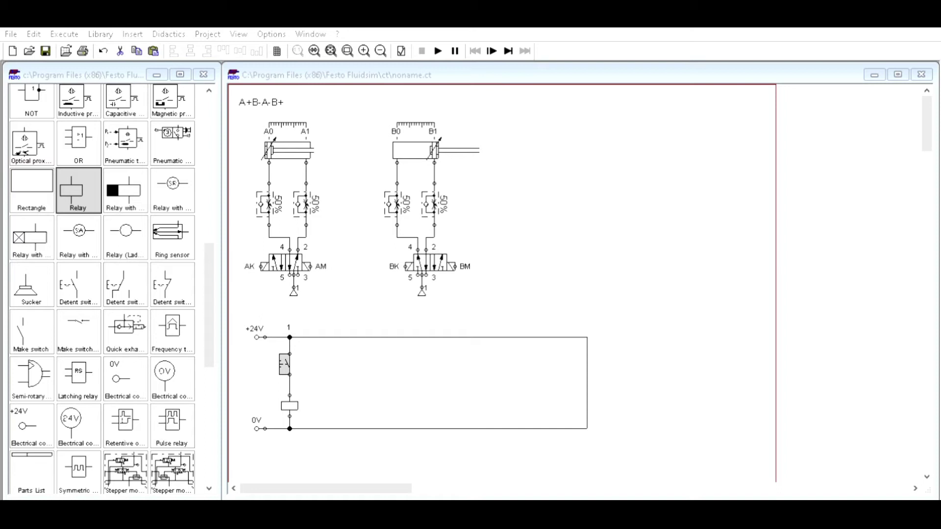
type("START")
key("Return")
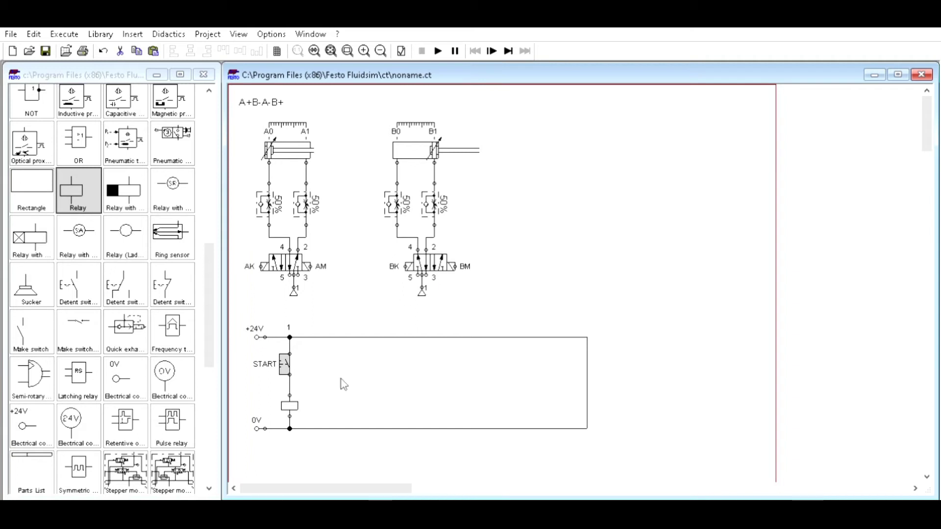
double_click(289, 405)
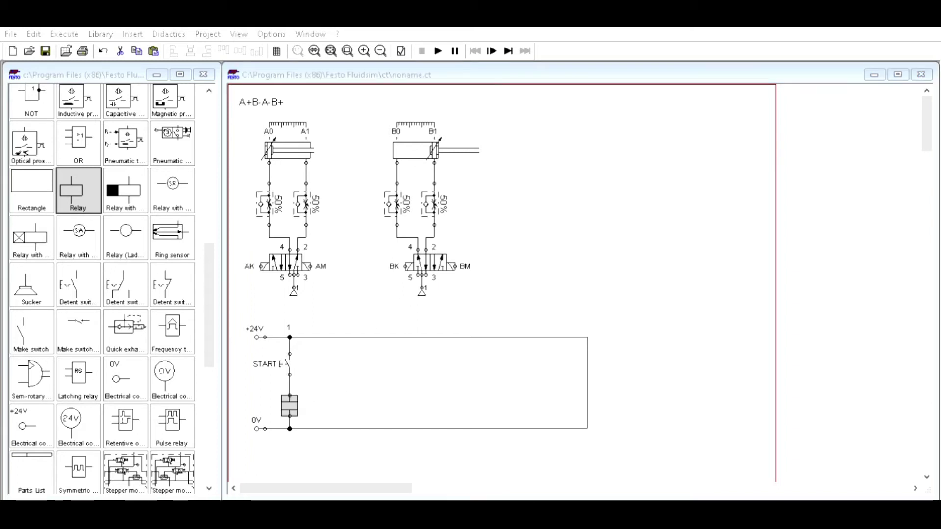
type("K1")
key("Return")
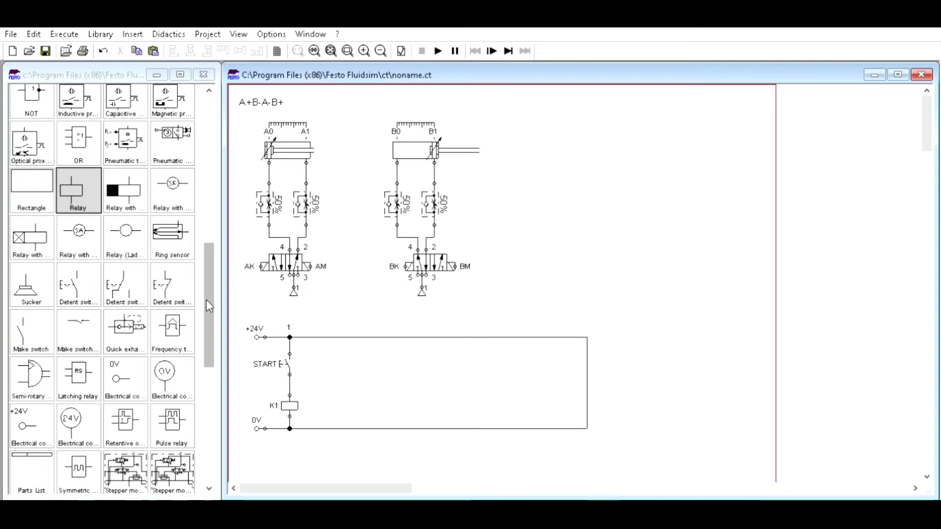
- Add a second current path between the rails with a make switch in series with a valve solenoid
left_click_drag(30, 331, 505, 363)
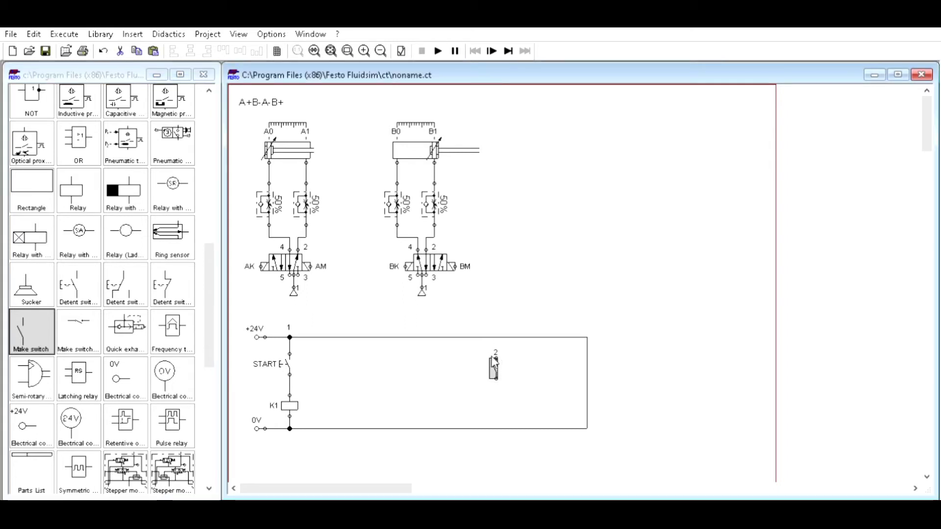
left_click(502, 359)
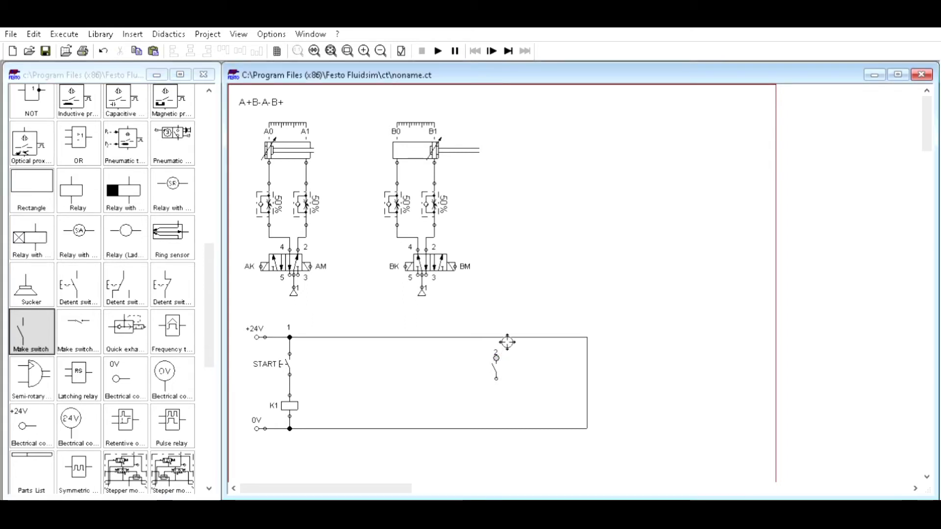
left_click_drag(507, 336, 497, 358)
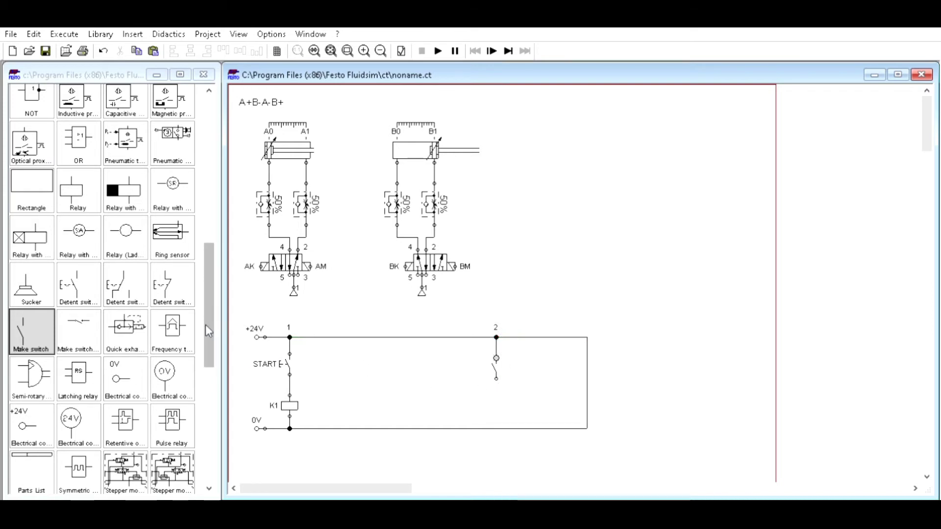
left_click_drag(205, 325, 204, 395)
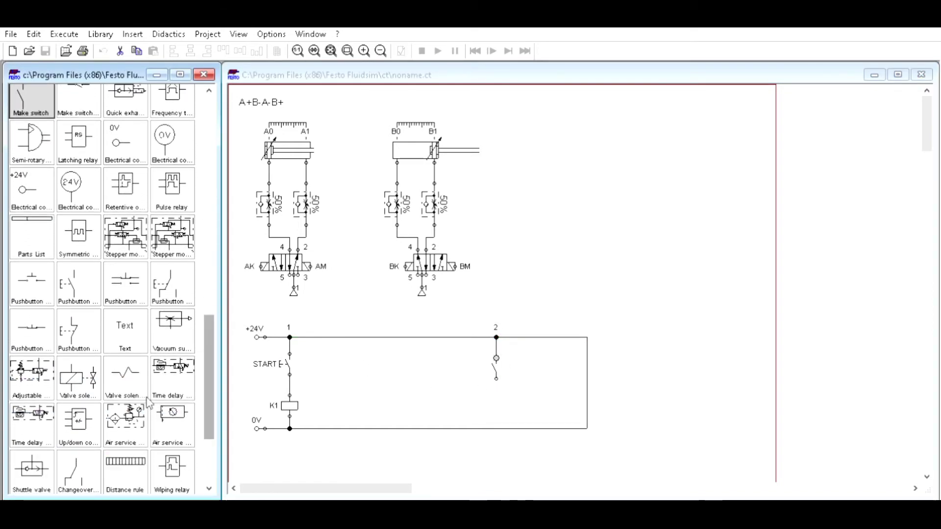
mouse_move(68, 362)
left_mouse_down()
mouse_move(321, 406)
mouse_move(504, 405)
left_mouse_up()
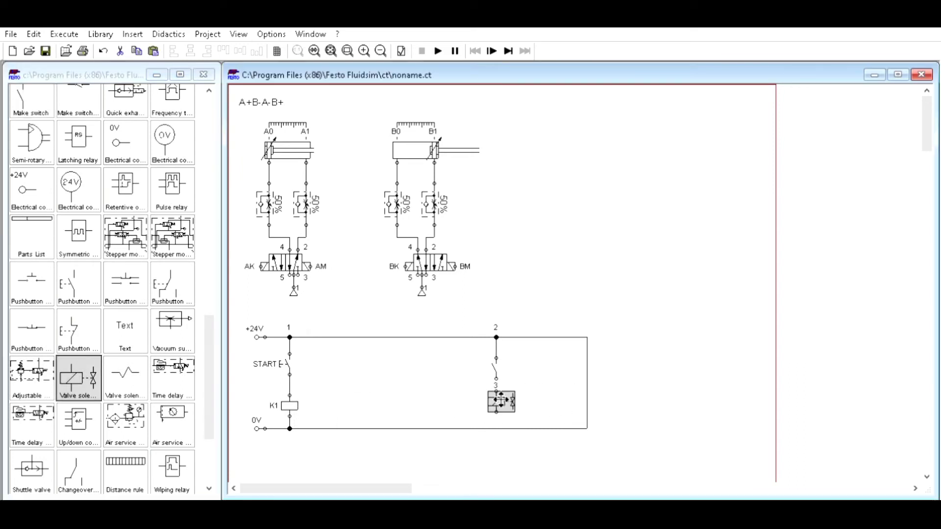
left_click_drag(504, 378, 507, 426)
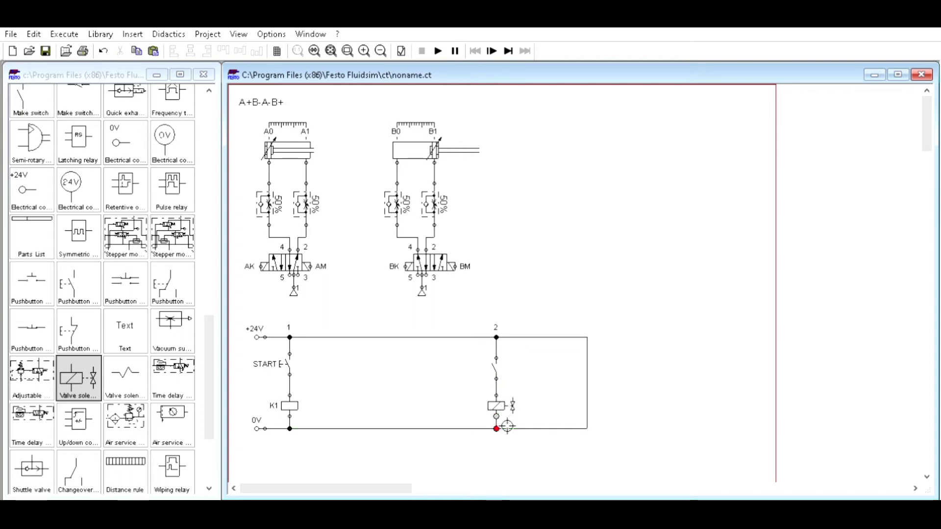
- Label the second path's make switch K1 and its valve solenoid AK
left_click(497, 357)
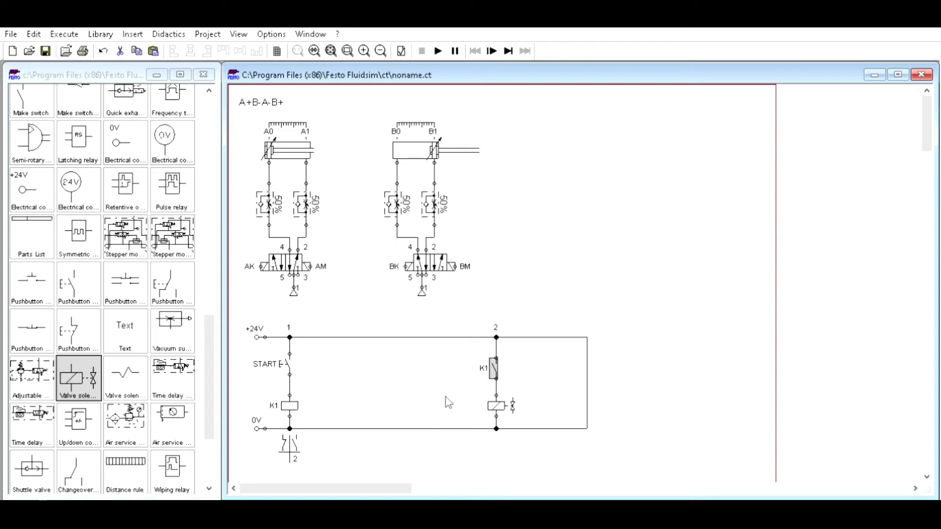
left_click(495, 401)
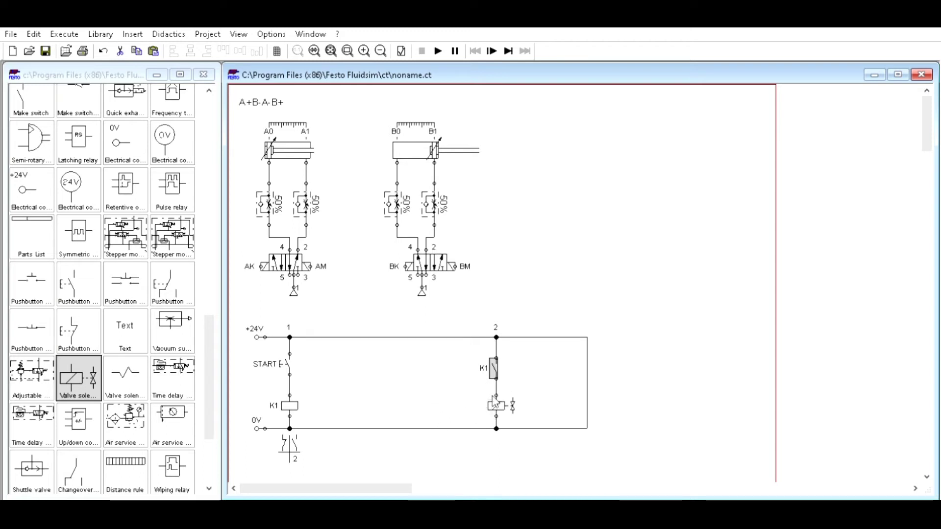
double_click(493, 397)
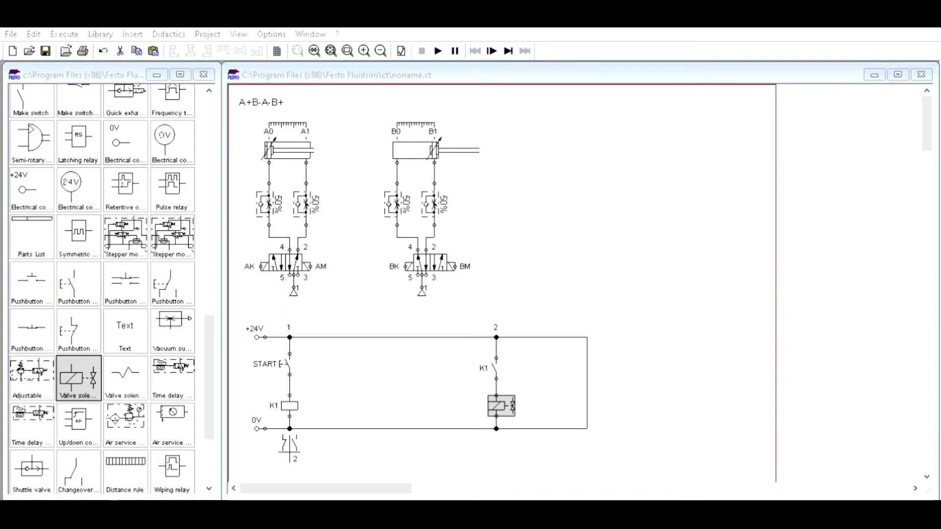
key("Return")
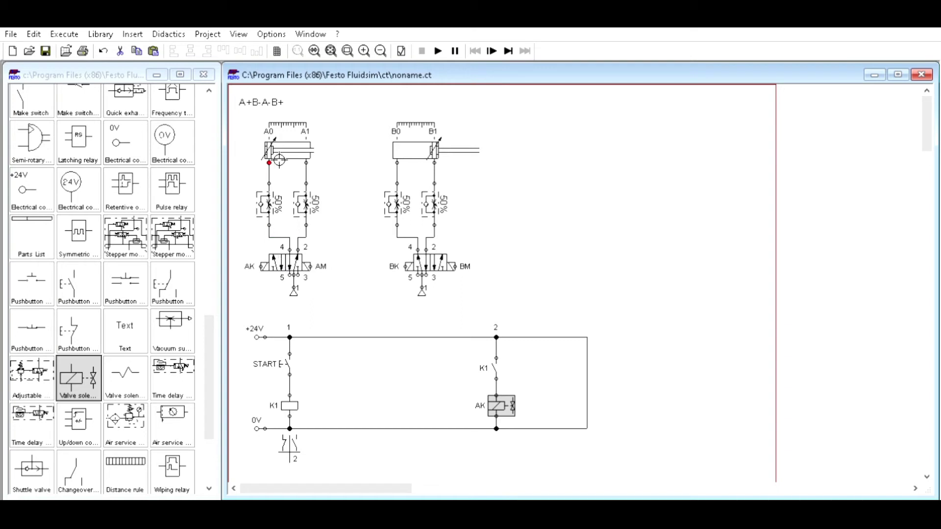
- Delete the wire that directly joins the +24V and 0V rails beyond the second current path
mouse_move(270, 143)
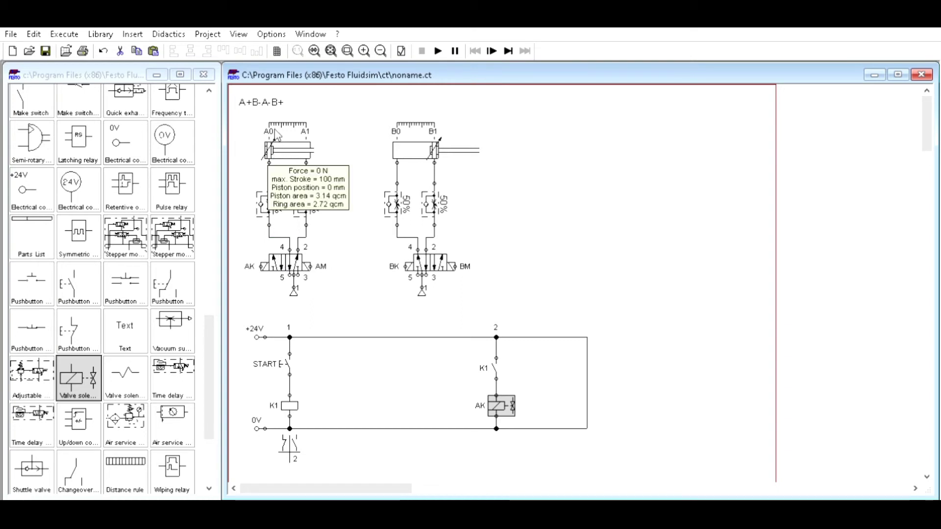
left_click(341, 129)
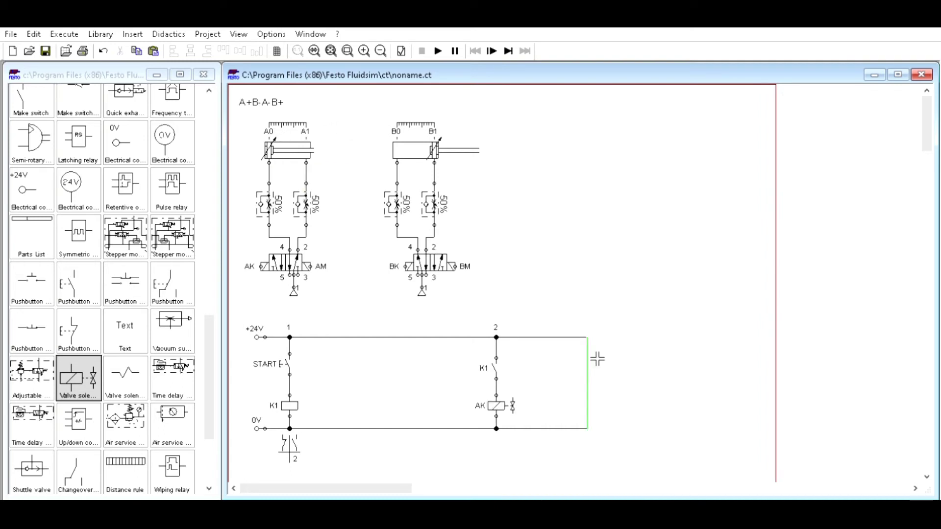
key("Delete")
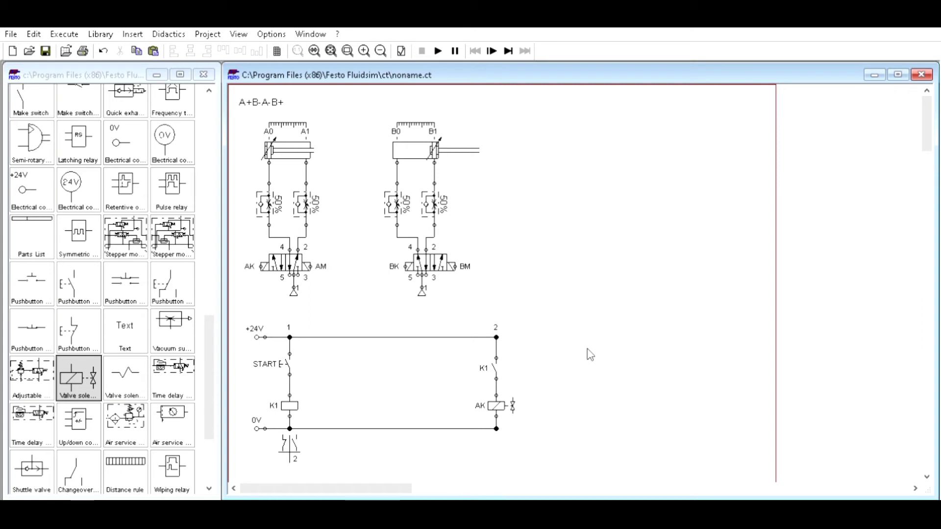
- Simulate the circuit, actuate the START pushbutton to test cylinder A's extension, and stop the simulation
left_click(437, 50)
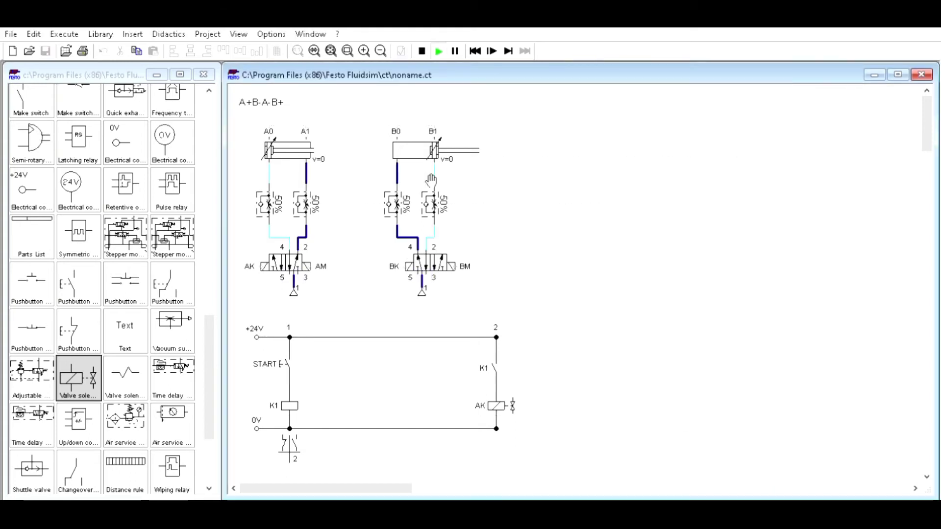
left_click(296, 356)
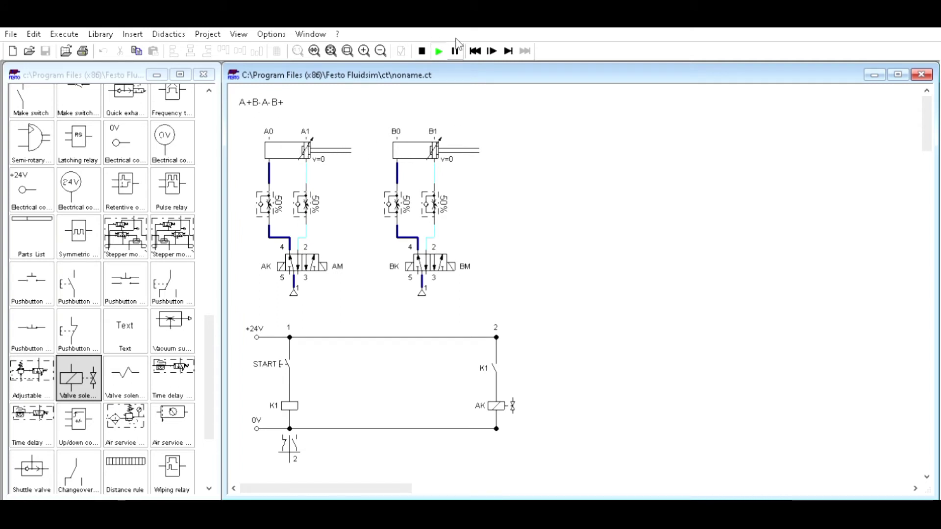
key("F5")
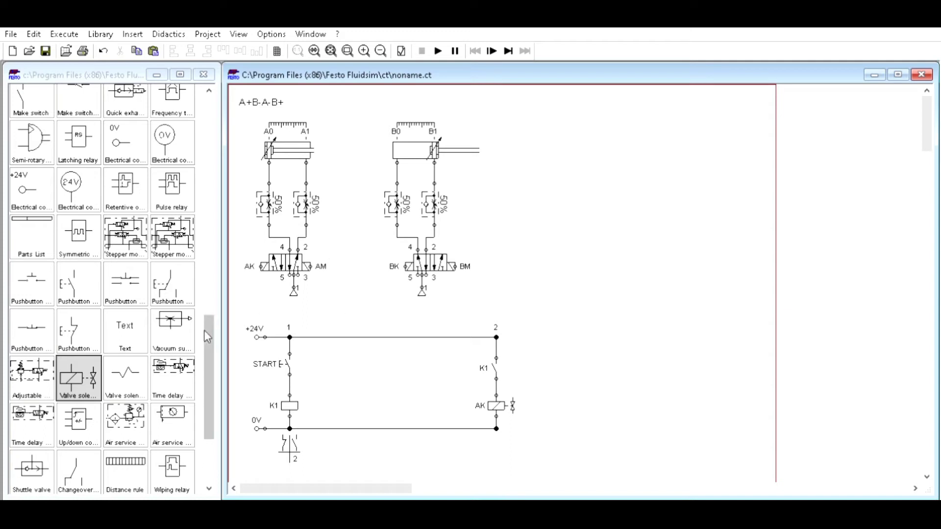
- Add a current path beside the START path with a make switch in series with a relay, wired between the +24V and 0V rails
left_click_drag(206, 332, 206, 296)
left_click_drag(32, 213, 331, 360)
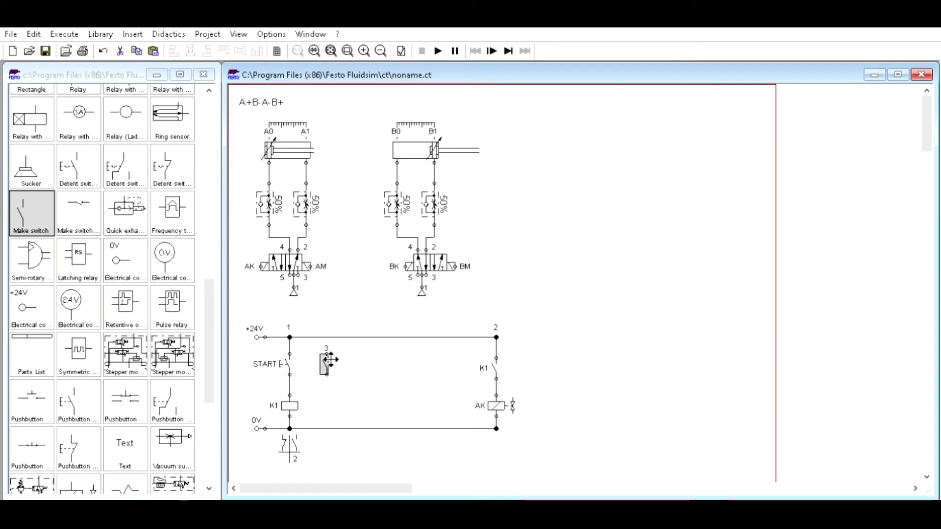
mouse_move(326, 352)
left_mouse_down()
mouse_move(339, 336)
mouse_move(327, 337)
left_mouse_up()
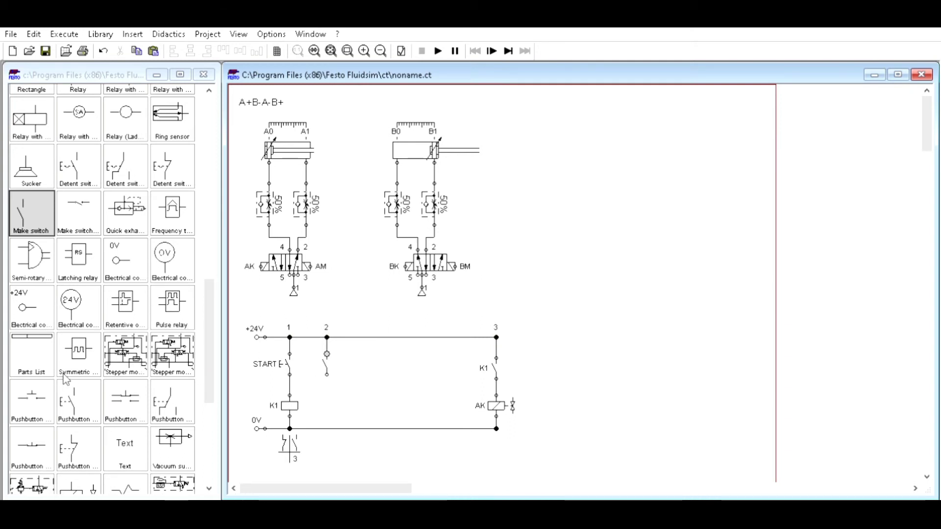
left_click(207, 307)
left_click_drag(206, 305, 207, 274)
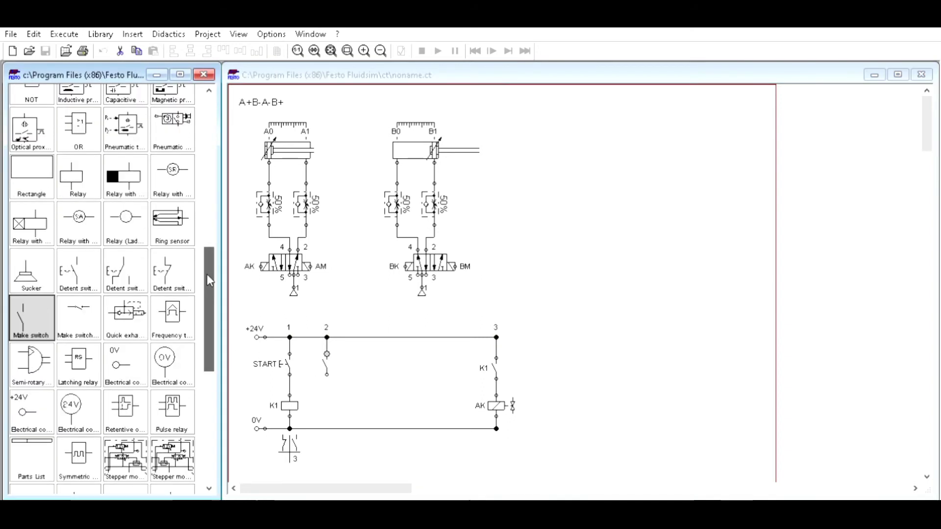
left_click_drag(76, 175, 326, 391)
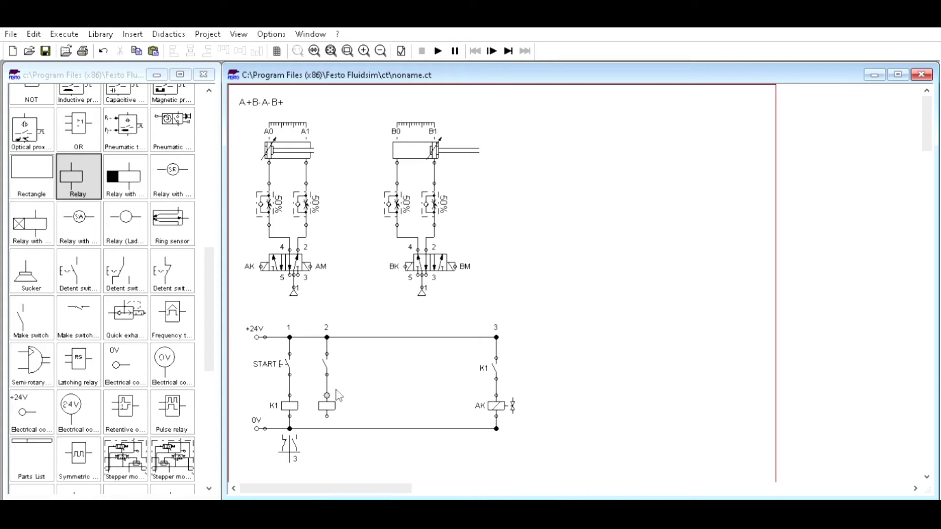
left_click_drag(327, 416, 338, 429)
- Label the new path's make switch A1 and its relay coil K2
double_click(329, 355)
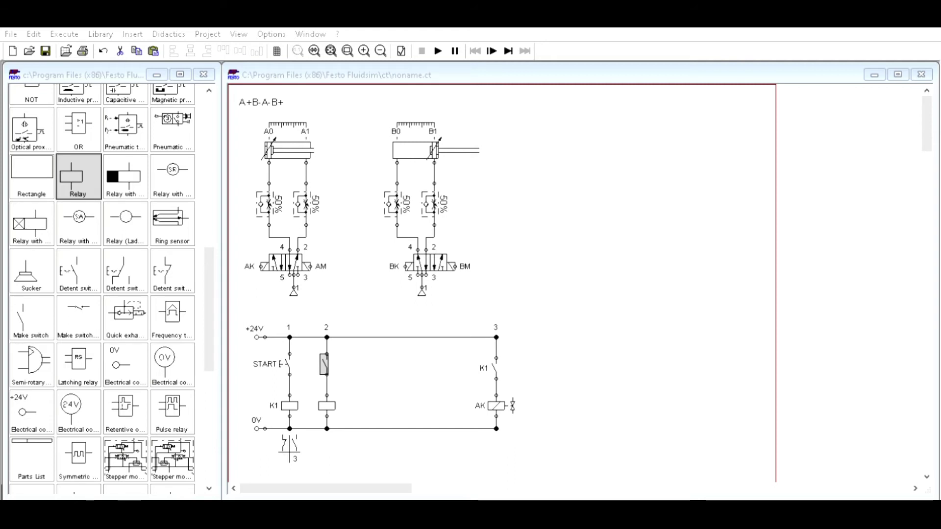
key("Return")
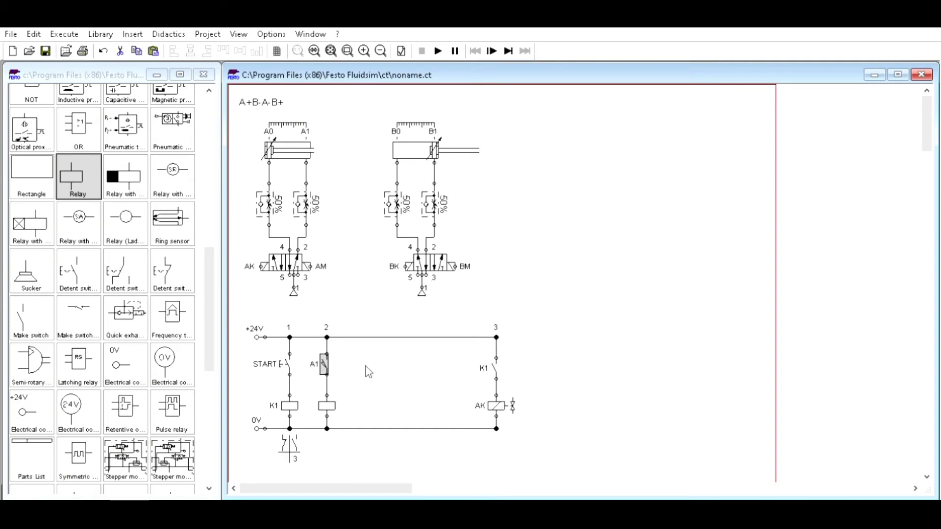
double_click(328, 401)
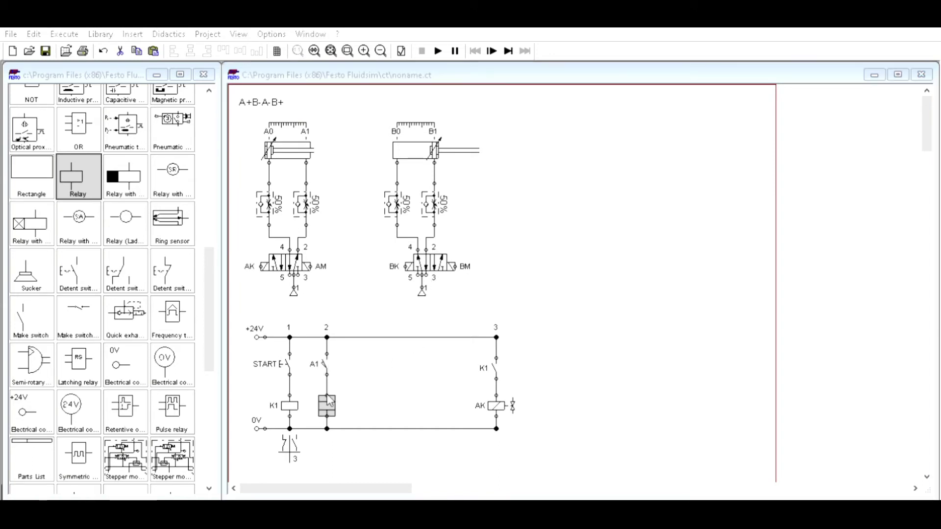
key("Return")
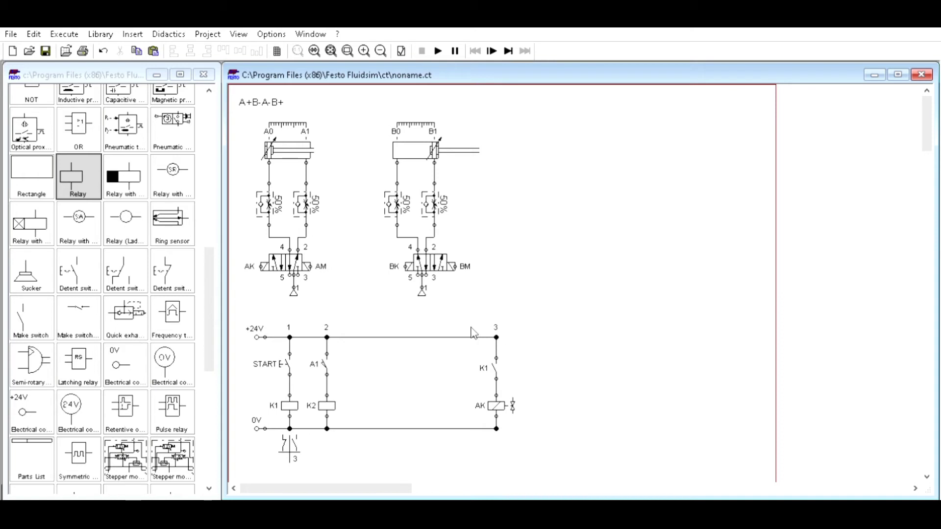
- Duplicate the K1 switch and AK solenoid path, place the copy beside the original, and wire it to both rails
left_click_drag(479, 340, 519, 404)
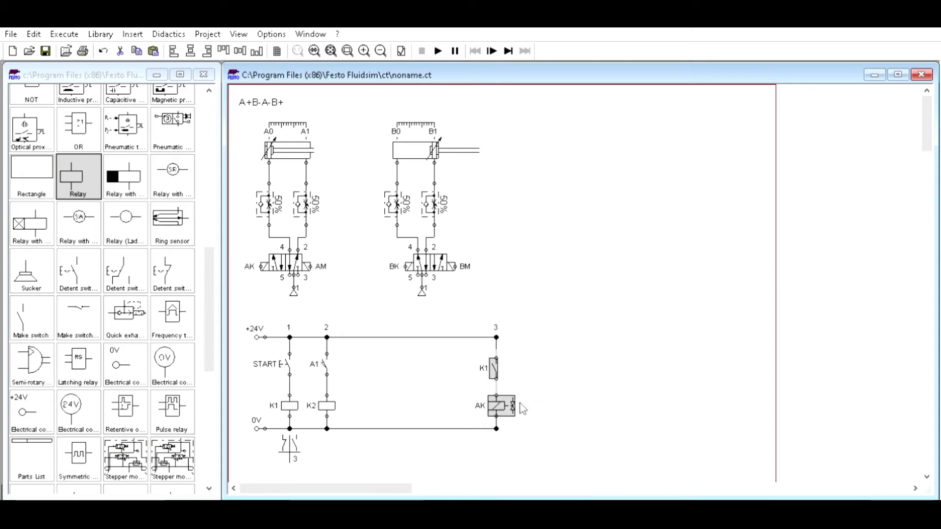
key("ctrl+v")
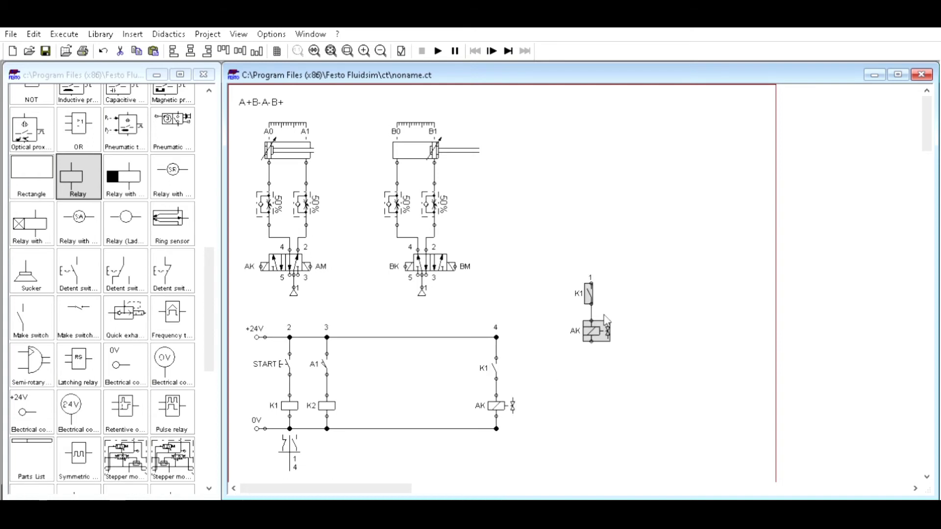
left_click_drag(607, 321, 559, 403)
left_click(575, 333)
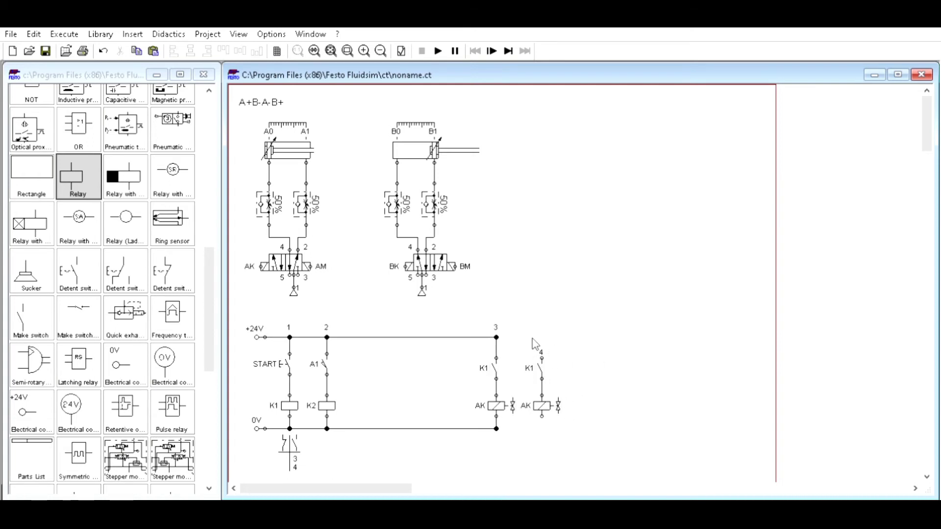
left_click_drag(543, 358, 496, 337)
left_click_drag(542, 416, 496, 428)
- Label the copied path's make switch K2 and its valve solenoid BM
double_click(540, 361)
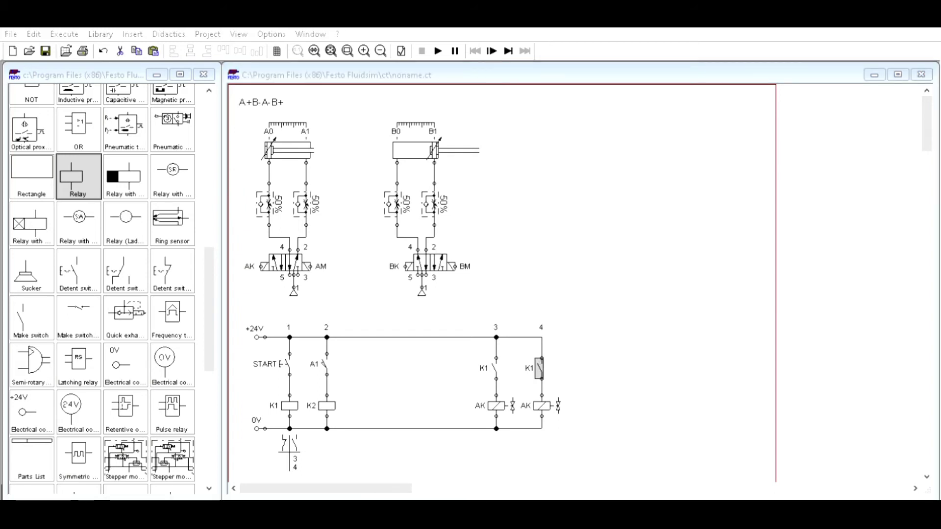
key("Return")
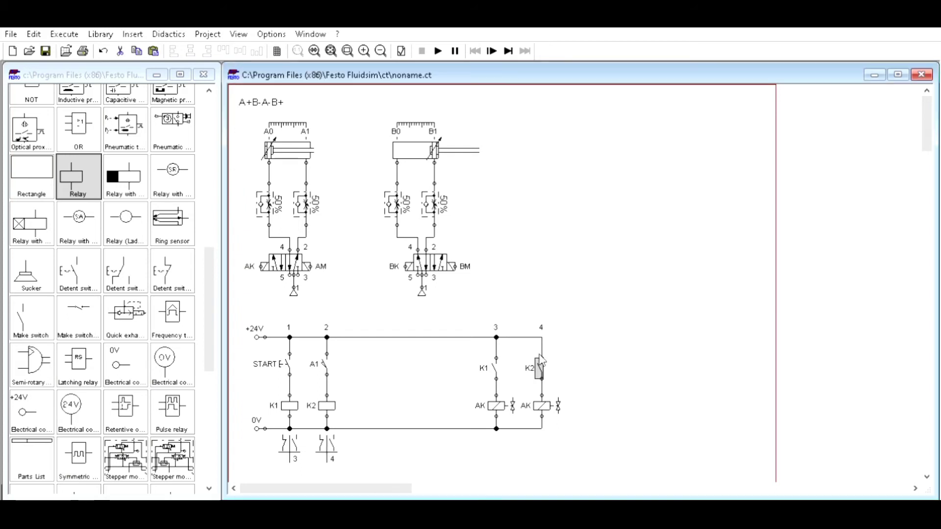
double_click(541, 396)
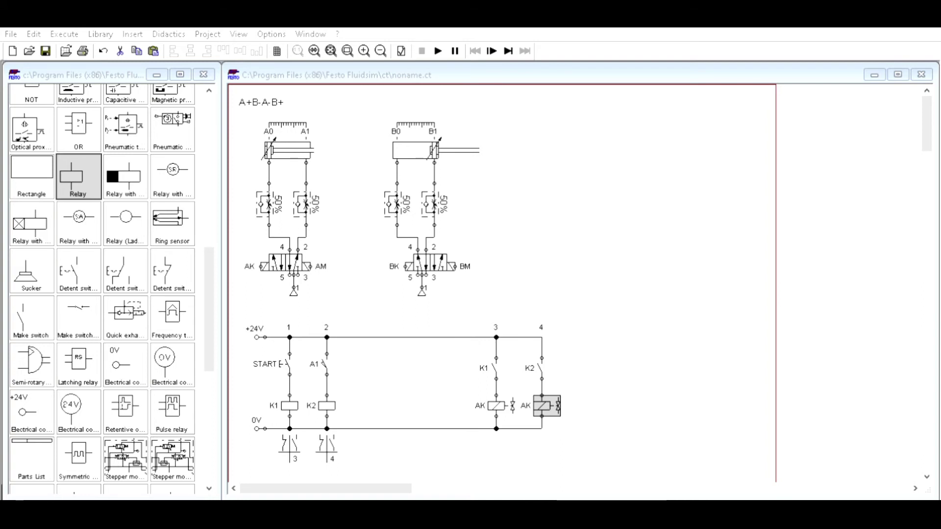
key("Return")
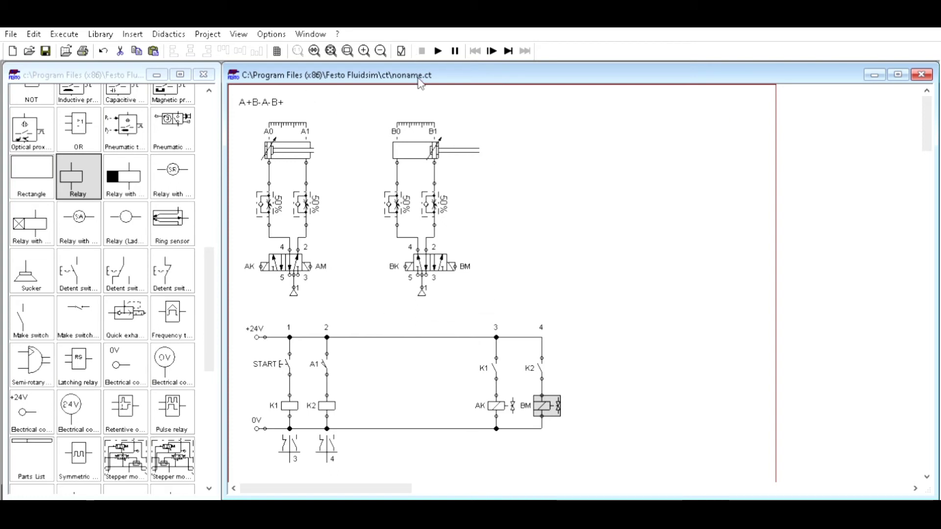
- Simulate the circuit, actuate START to test the A+B- movements, and stop the simulation
left_click(437, 51)
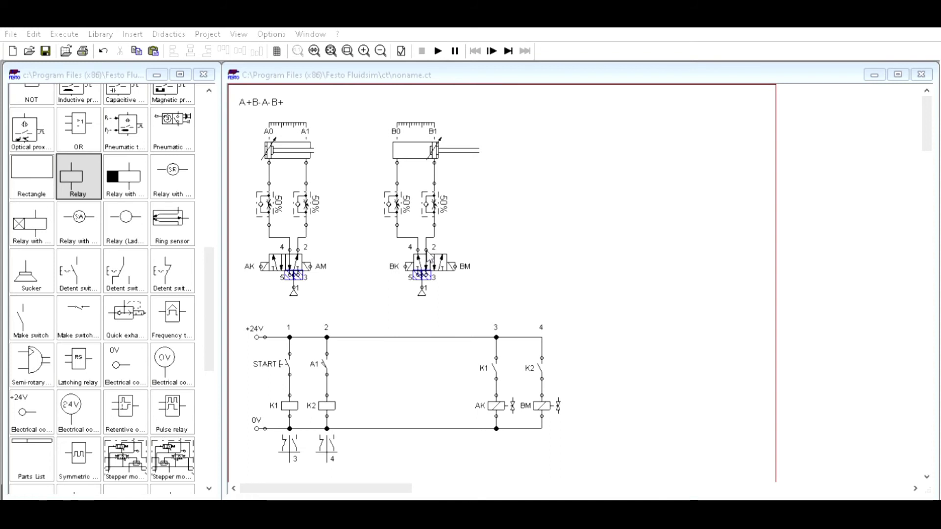
left_click(289, 352)
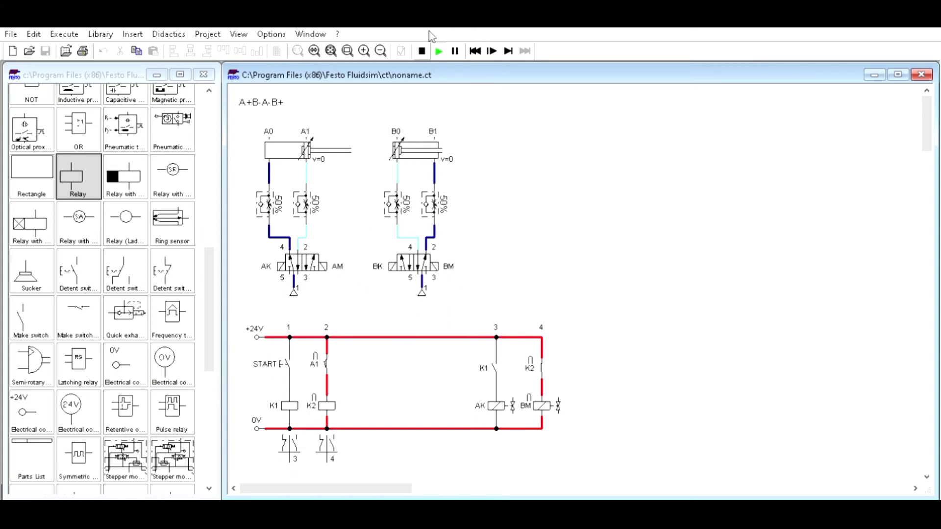
key("F5")
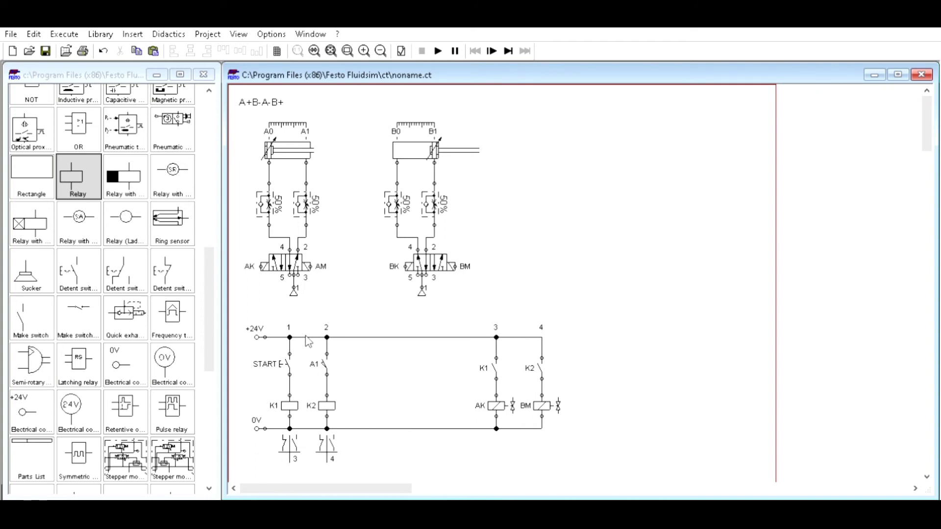
- Duplicate the A1 switch and K2 relay path beside the original and wire the copy to the +24V and 0V rails
left_click_drag(311, 349, 372, 409)
left_click(401, 363)
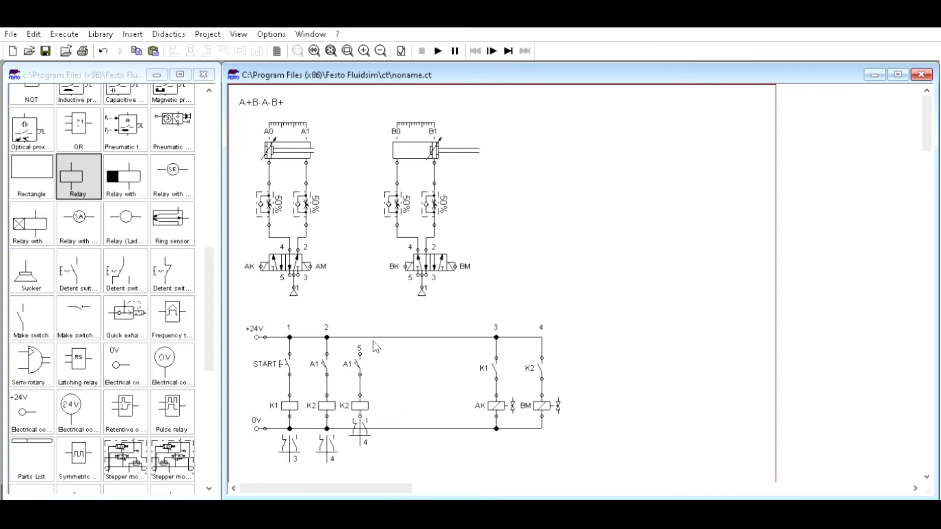
mouse_move(370, 348)
left_mouse_down()
mouse_move(367, 332)
mouse_move(361, 338)
left_mouse_up()
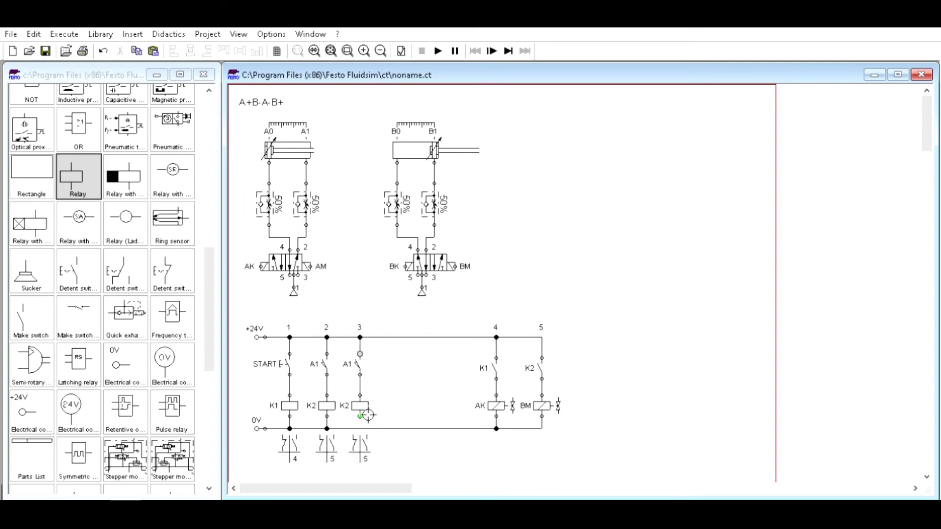
left_click_drag(362, 416, 371, 425)
- Label the duplicated relay path's switch B0 and its relay coil K3
double_click(359, 352)
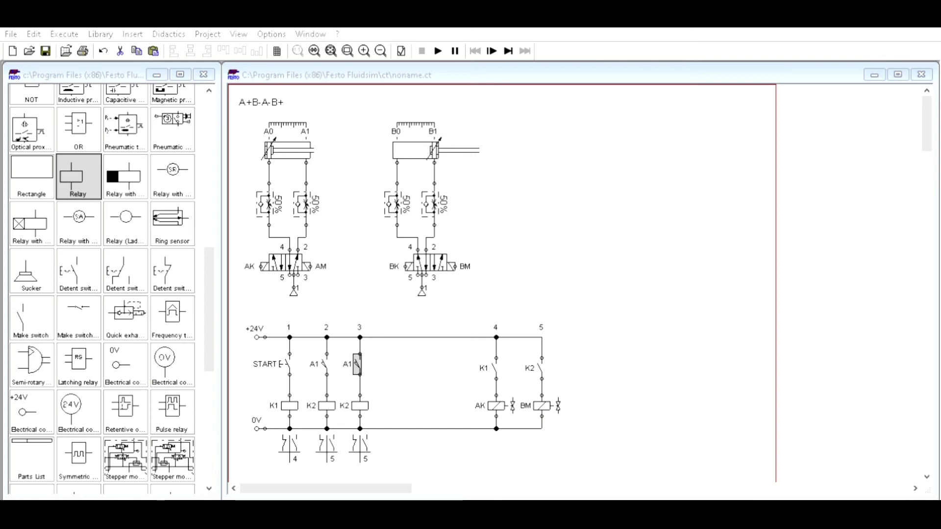
key("Return")
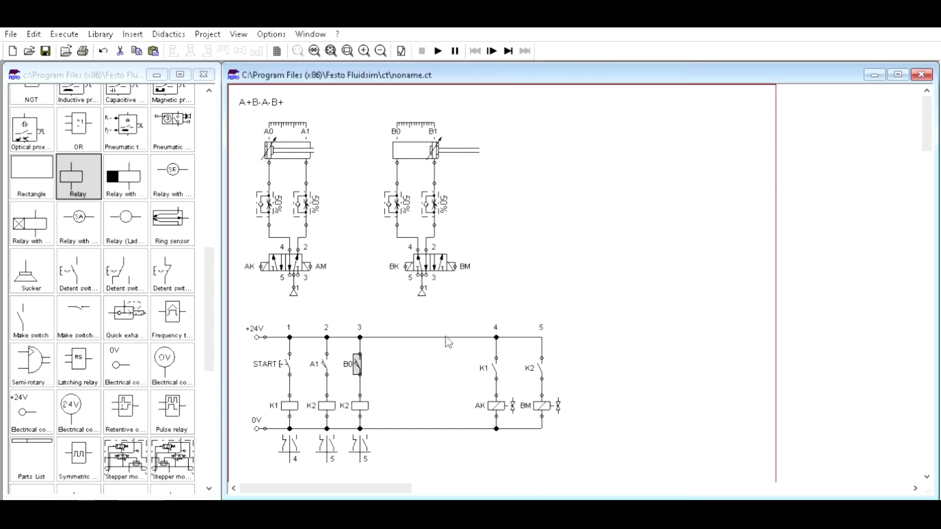
double_click(360, 404)
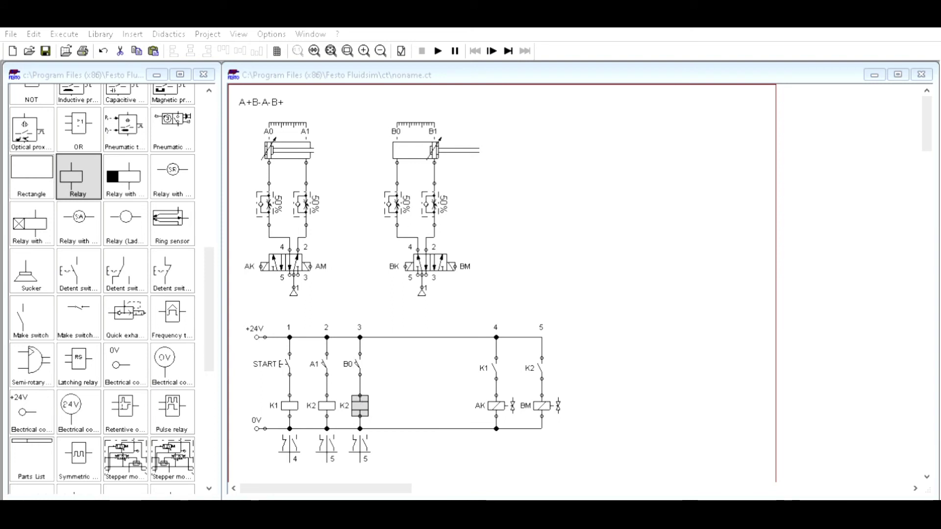
key("Return")
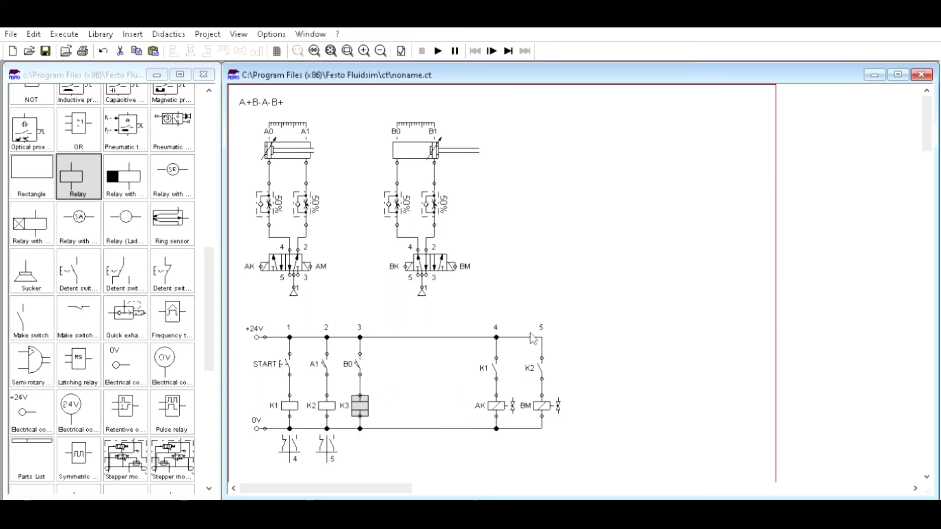
- Duplicate the K2 switch and BM solenoid path, place the copy beside it, and wire it to both rails
left_click_drag(533, 338, 562, 419)
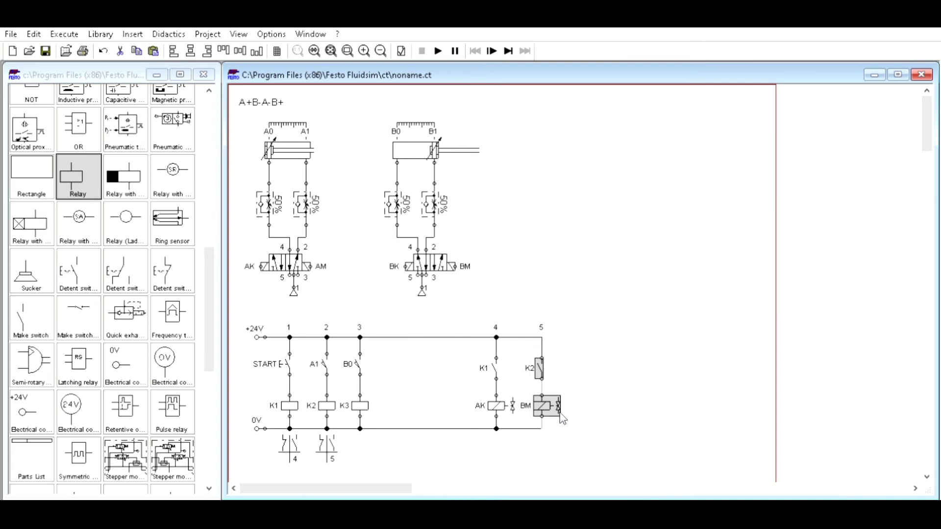
key("ctrl+c")
key("ctrl+v")
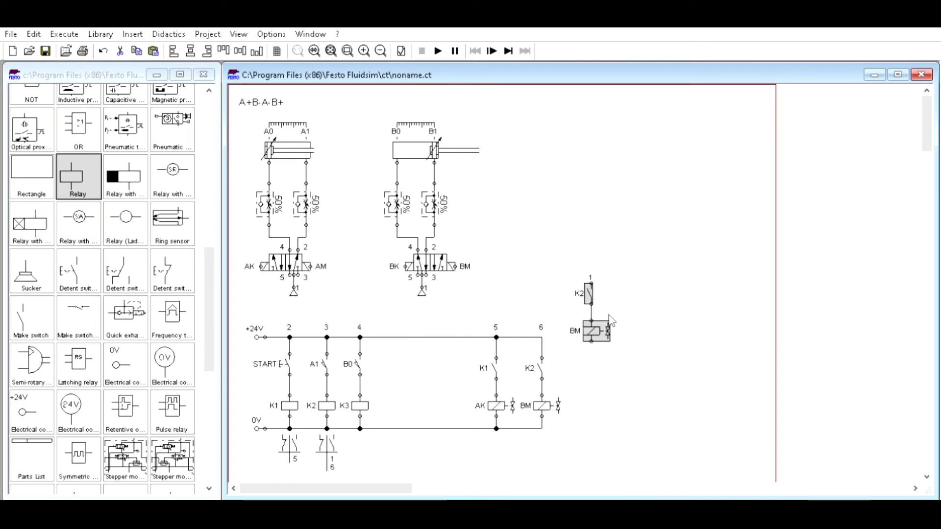
left_click_drag(610, 317, 611, 399)
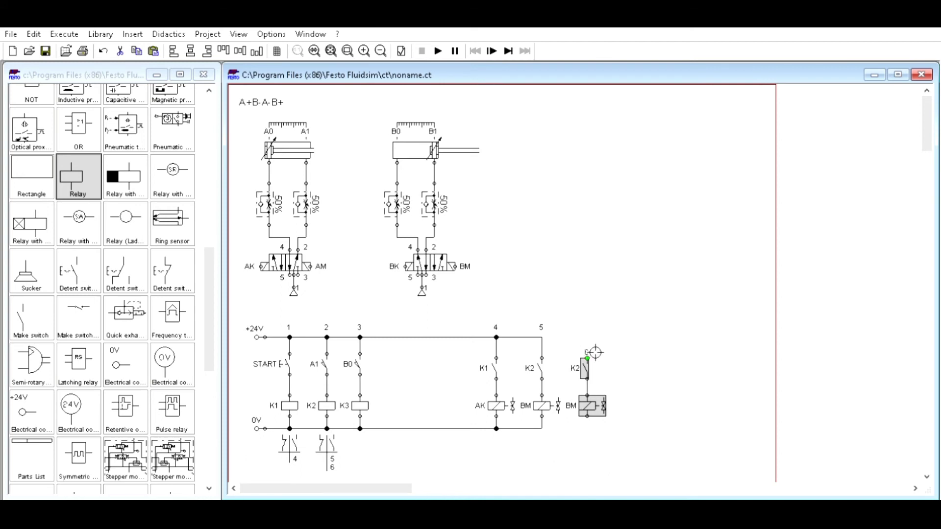
left_click_drag(587, 358, 542, 337)
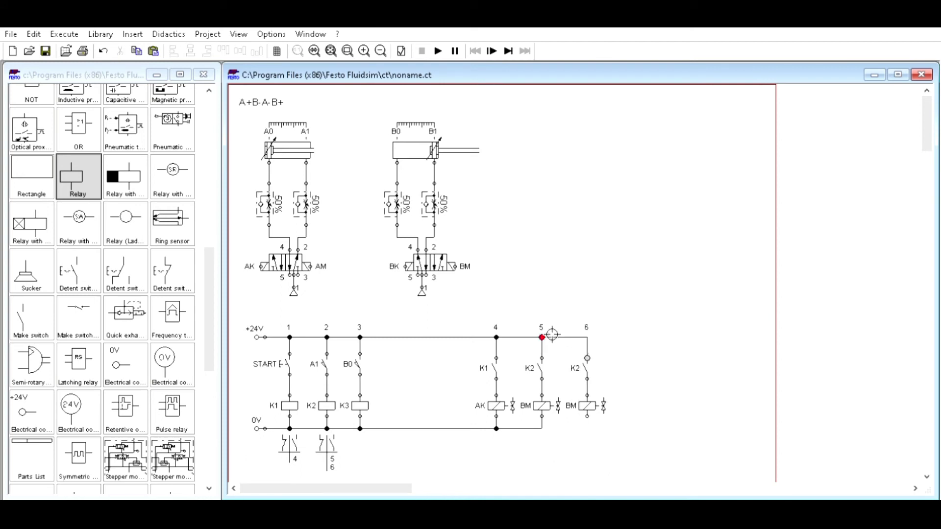
left_click_drag(587, 416, 541, 429)
- Label the last path's make switch K3 and its valve solenoid AM
double_click(584, 370)
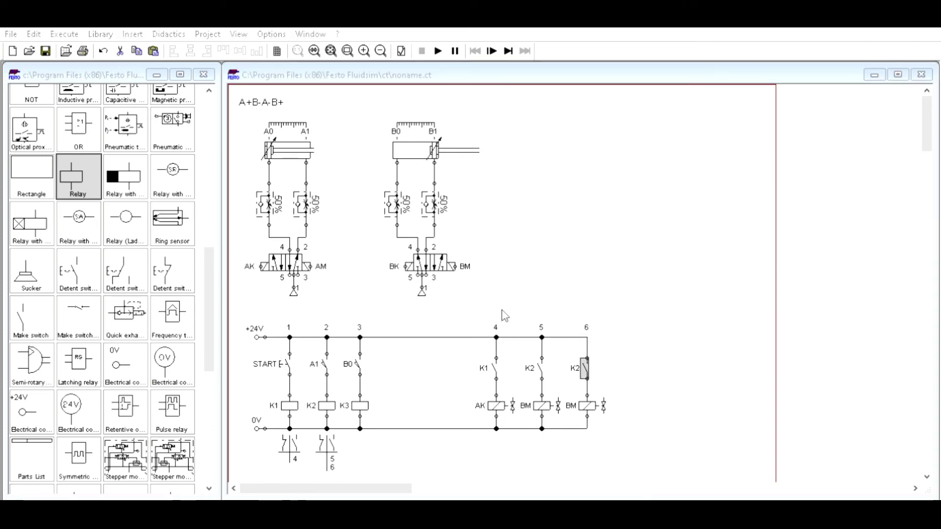
type("K3")
key("Return")
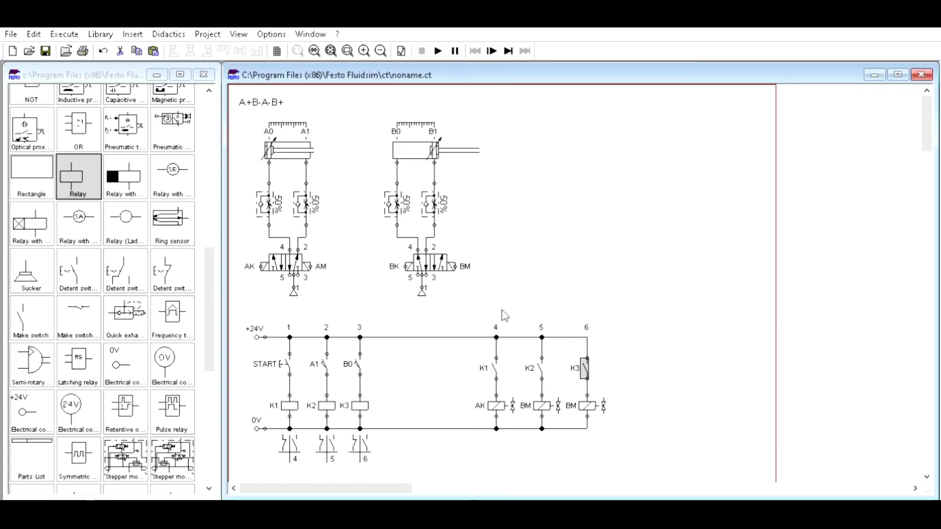
double_click(589, 395)
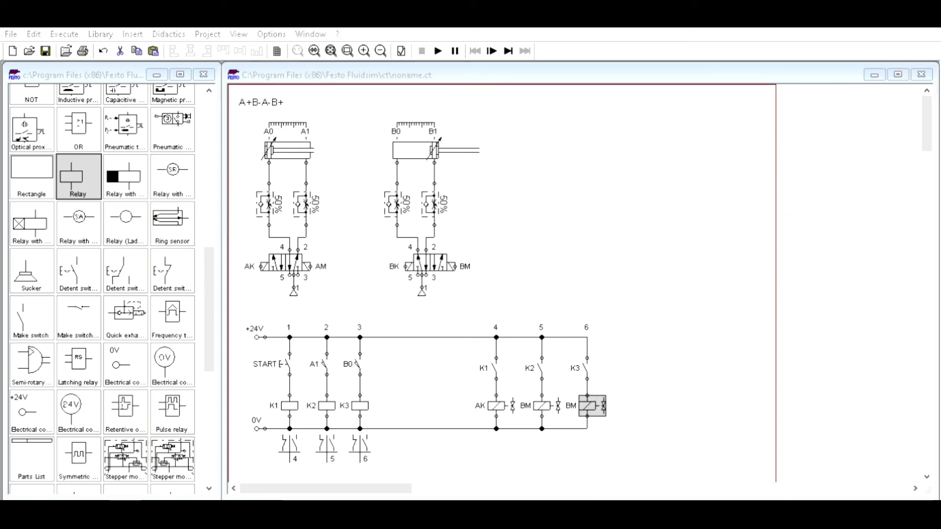
key("Return")
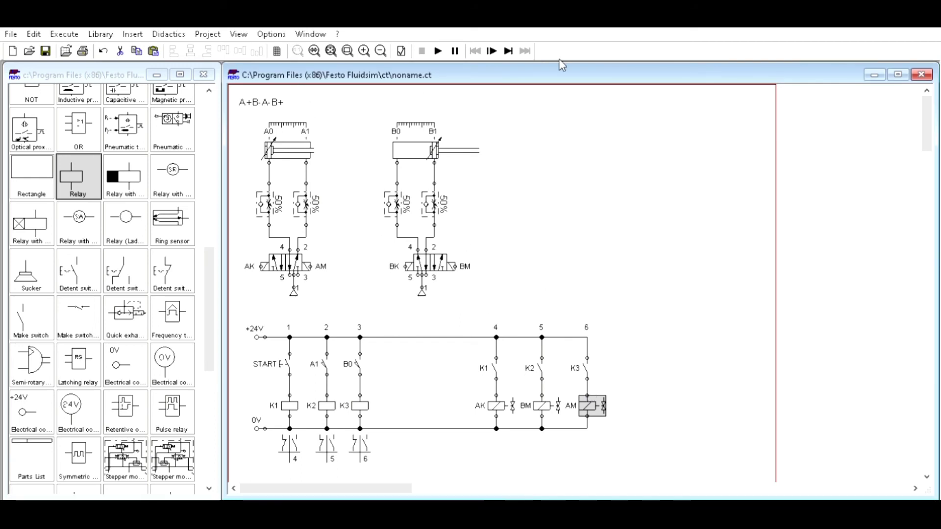
- Simulate the circuit with the START pushbutton actuated to check the A+B-A- motions, and stop the simulation
left_click(438, 49)
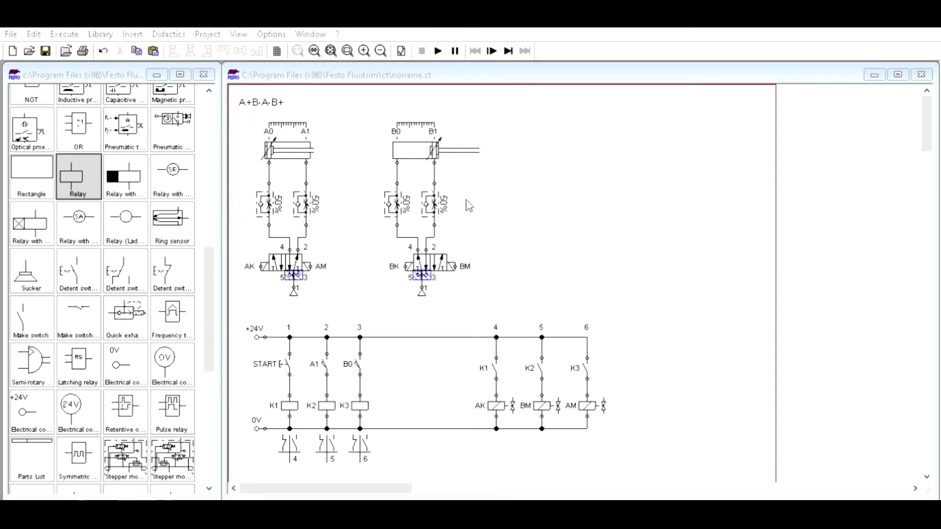
left_click(291, 358)
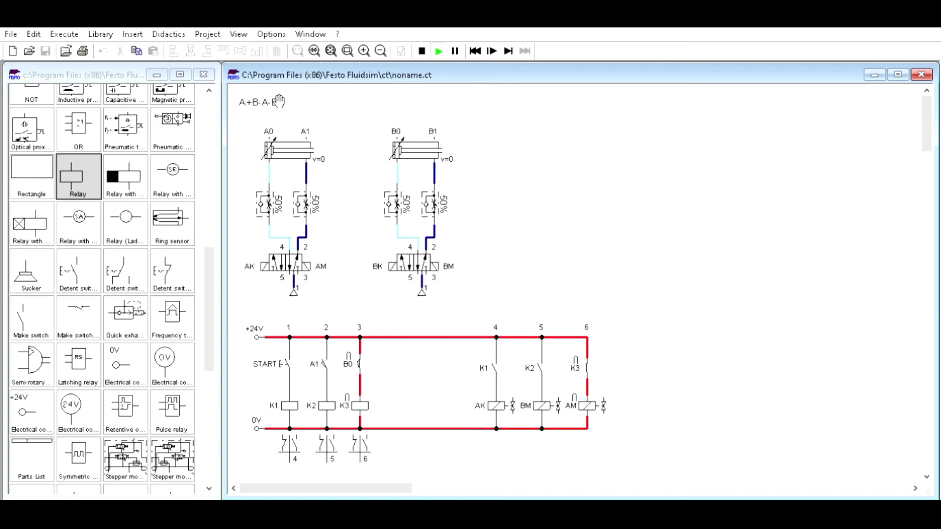
left_click(422, 50)
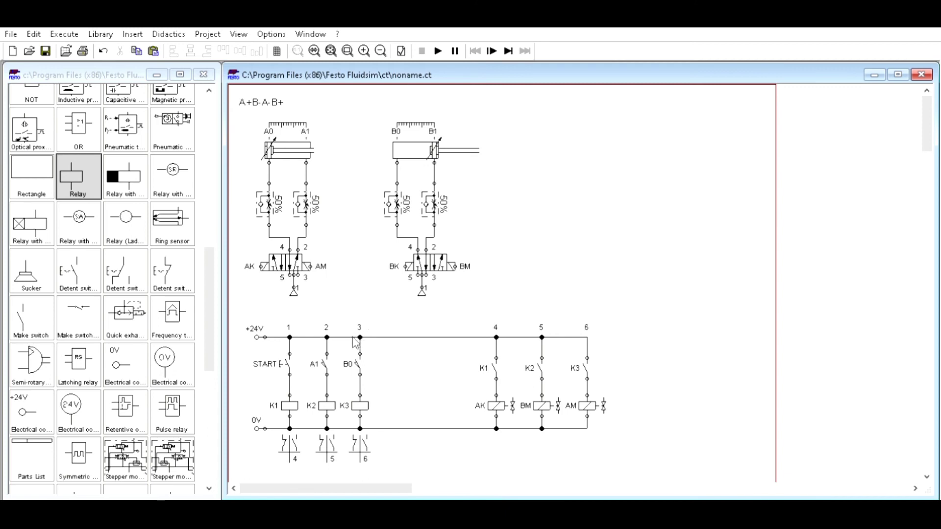
- Duplicate the B0 switch and K3 relay path beside the original and wire the copy to the +24V and 0V rails
left_click_drag(348, 338, 609, 338)
left_click_drag(599, 289, 400, 363)
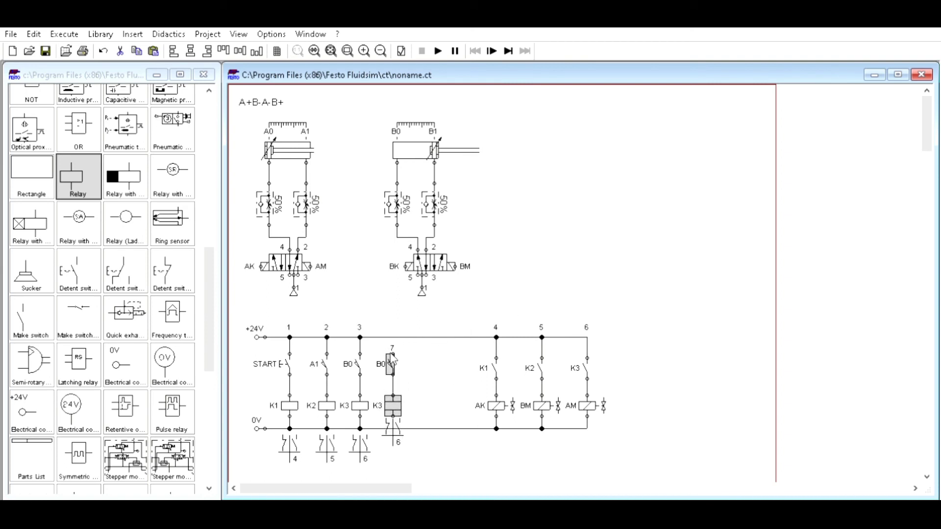
left_click(431, 352)
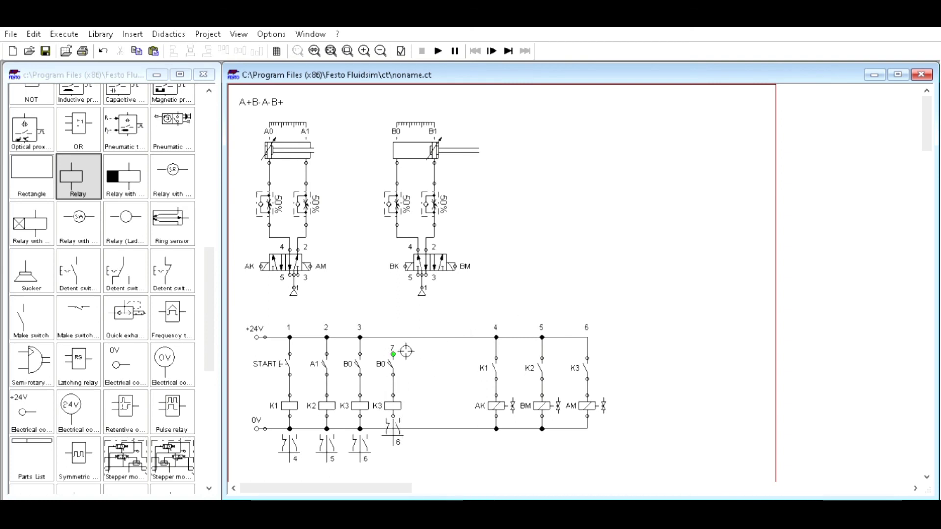
left_click_drag(392, 353, 403, 336)
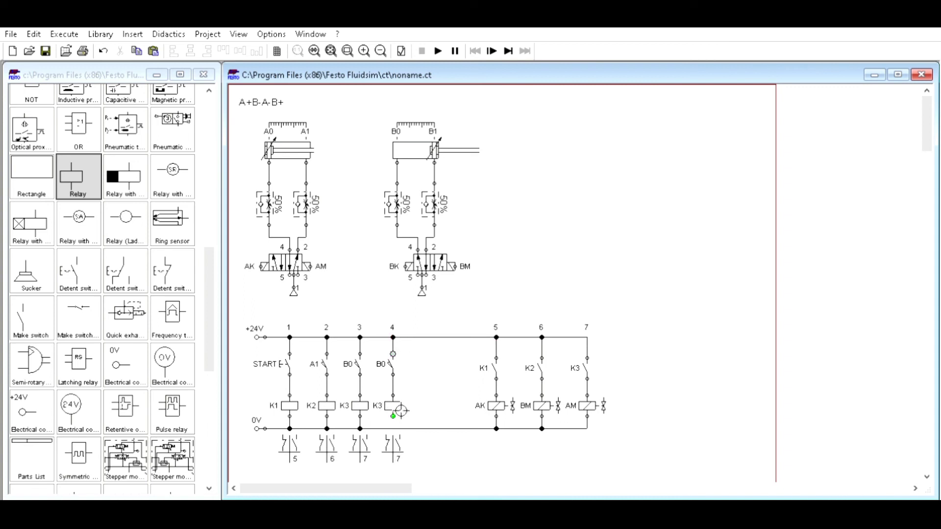
left_click_drag(403, 424, 403, 427)
- Label the switch in the duplicated relay path A0 and its relay coil K4
left_click(391, 365)
left_click(416, 514)
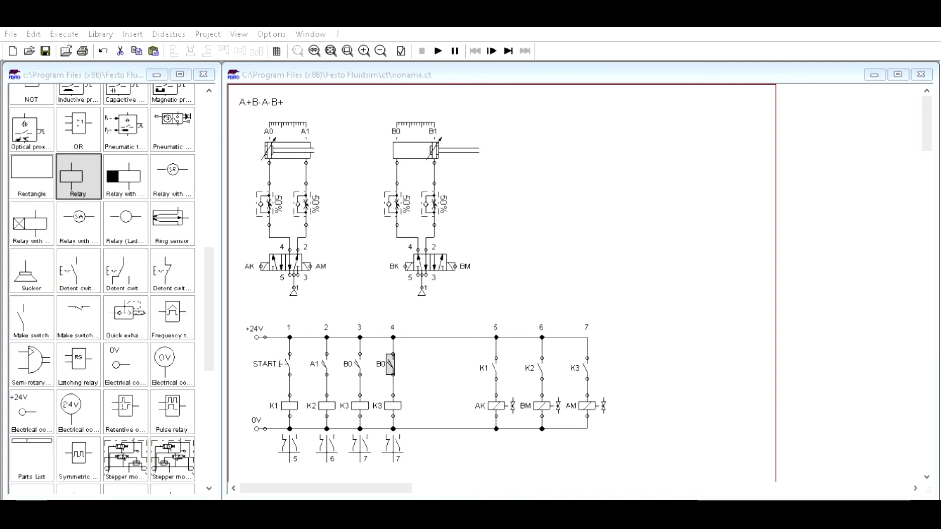
key("Return")
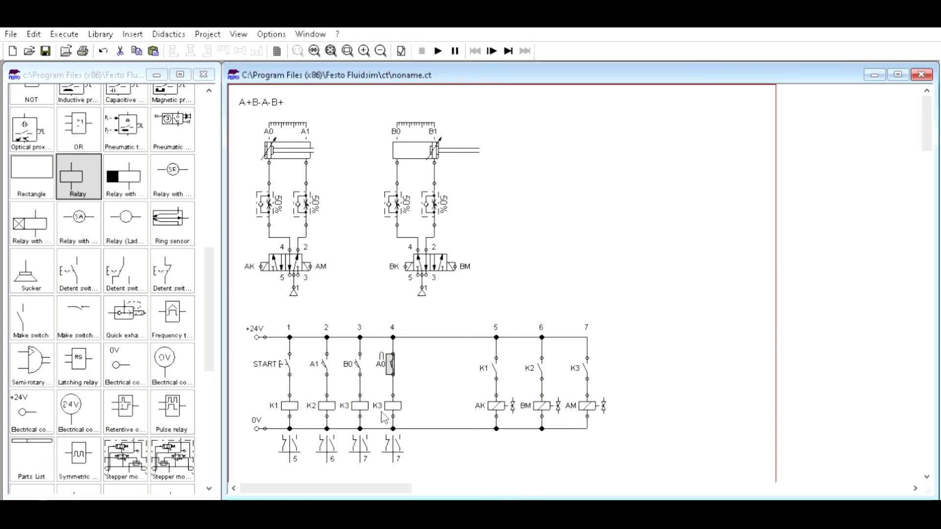
double_click(390, 399)
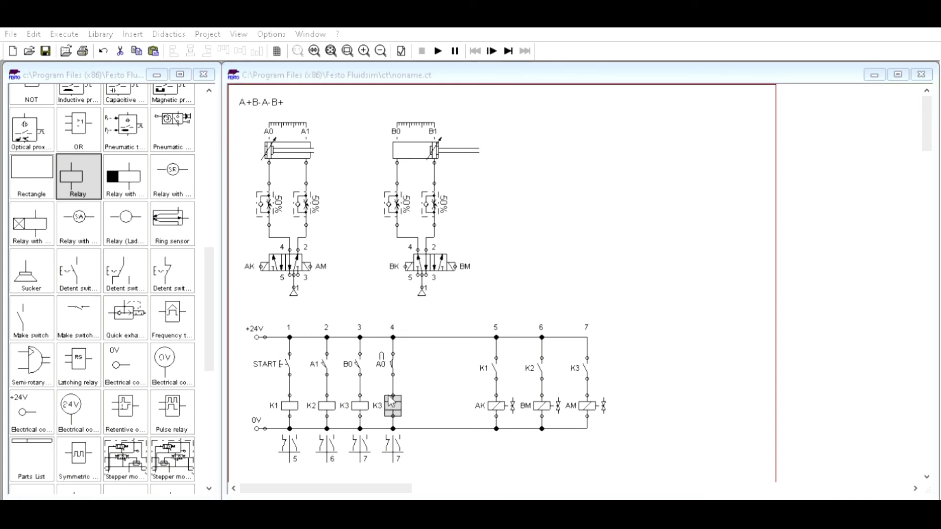
key("Return")
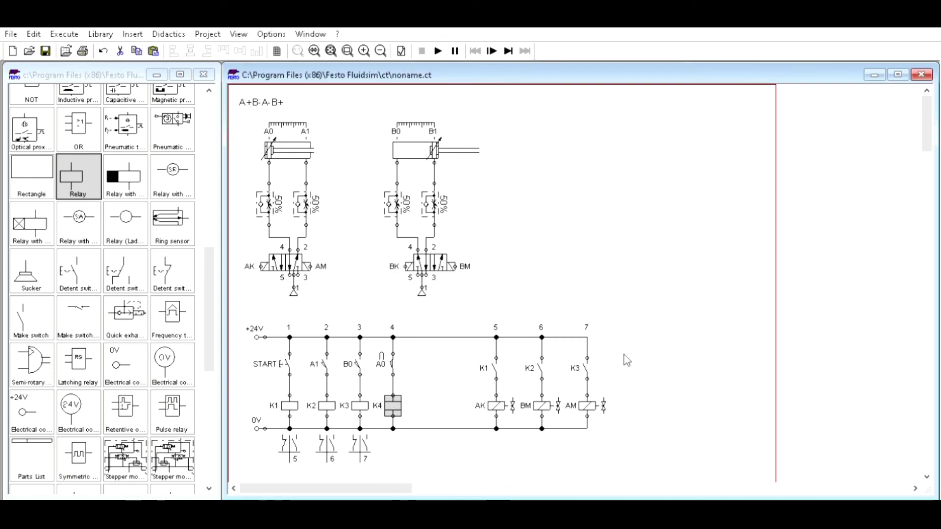
- Duplicate the K3 switch and AM solenoid path, place the copy beside it, and wire it to both supply rails
left_click_drag(570, 349, 612, 409)
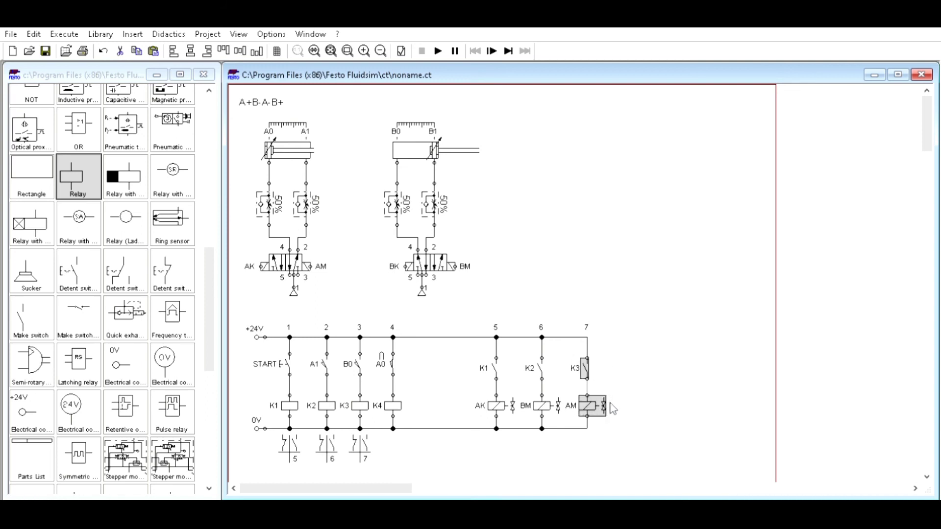
key("ctrl+c")
key("ctrl+v")
left_click_drag(601, 327, 643, 403)
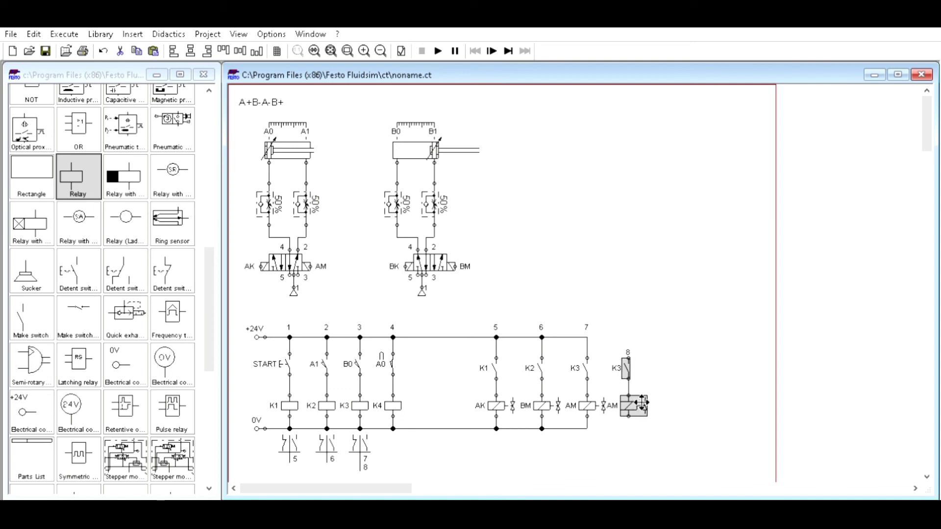
left_click(638, 356)
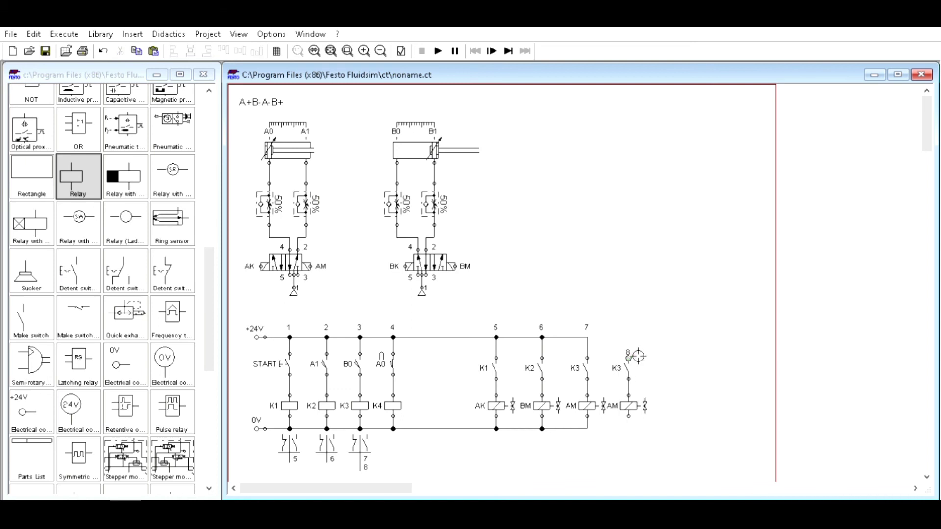
left_click_drag(638, 357, 597, 333)
left_click_drag(628, 416, 587, 428)
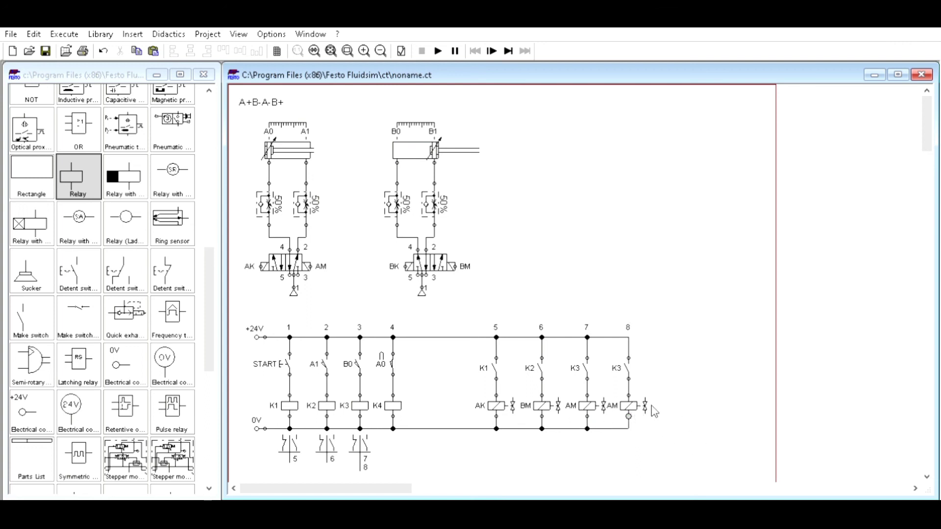
- Label the make switch in the copied solenoid path K4 and its valve solenoid BK
left_click(628, 363)
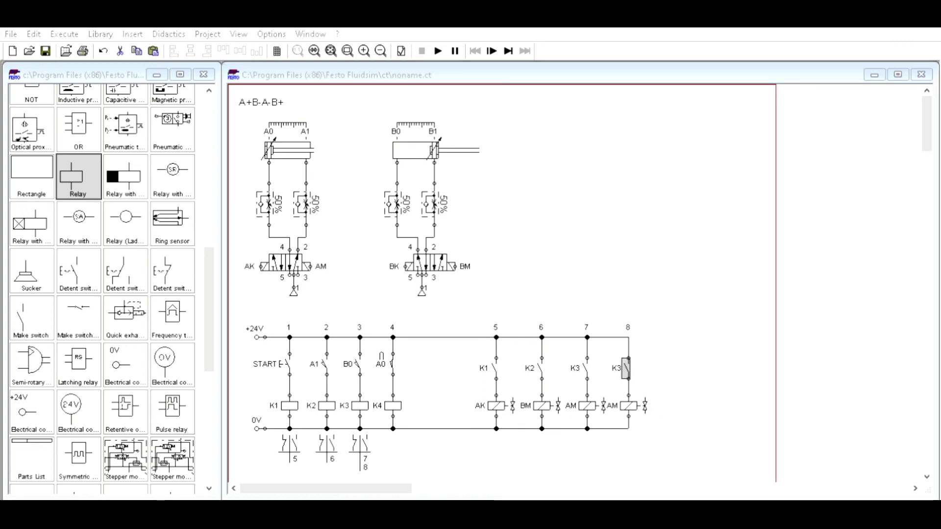
left_click(632, 399)
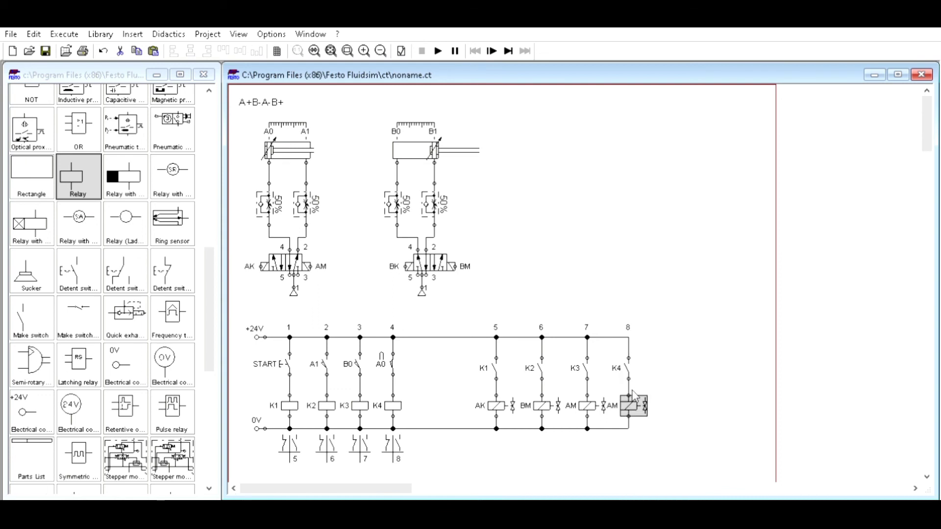
double_click(633, 395)
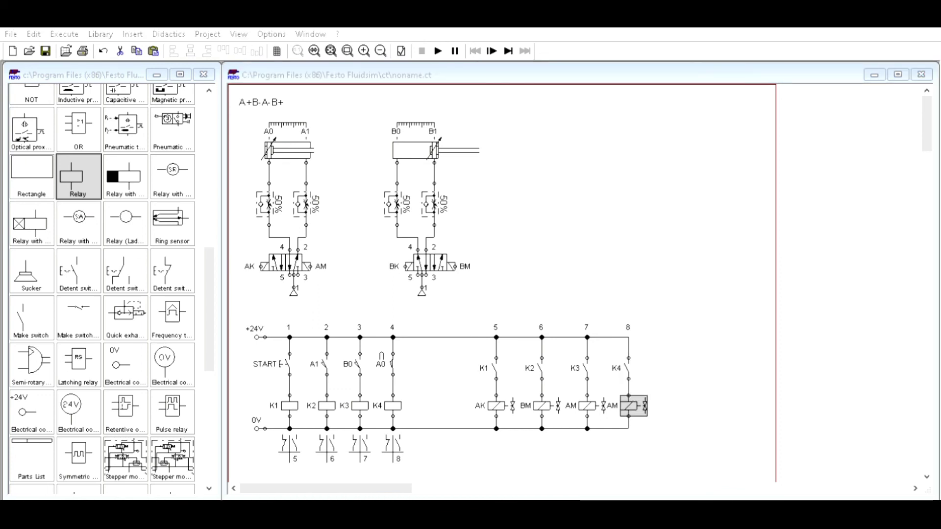
key("Return")
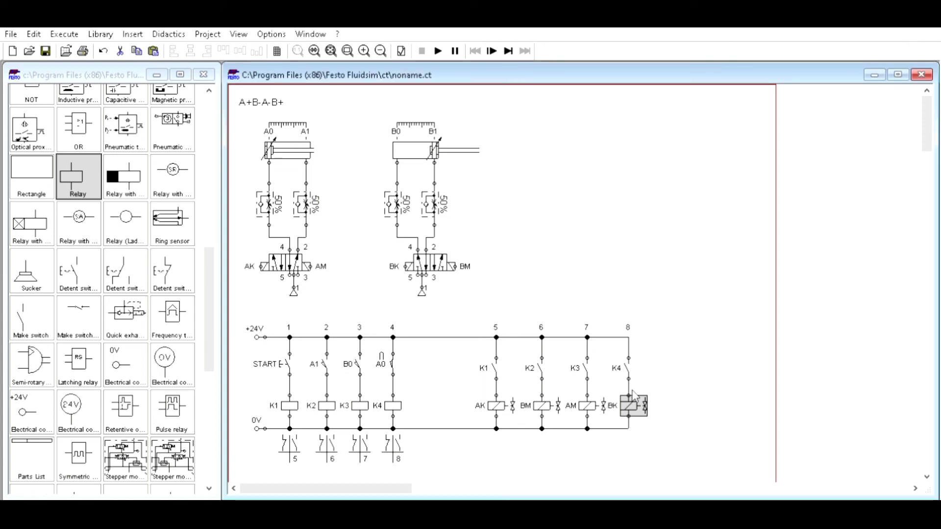
- Simulate the completed circuit, actuate START to check the full A+B-A-B+ sequence, and stop the simulation
key("F9")
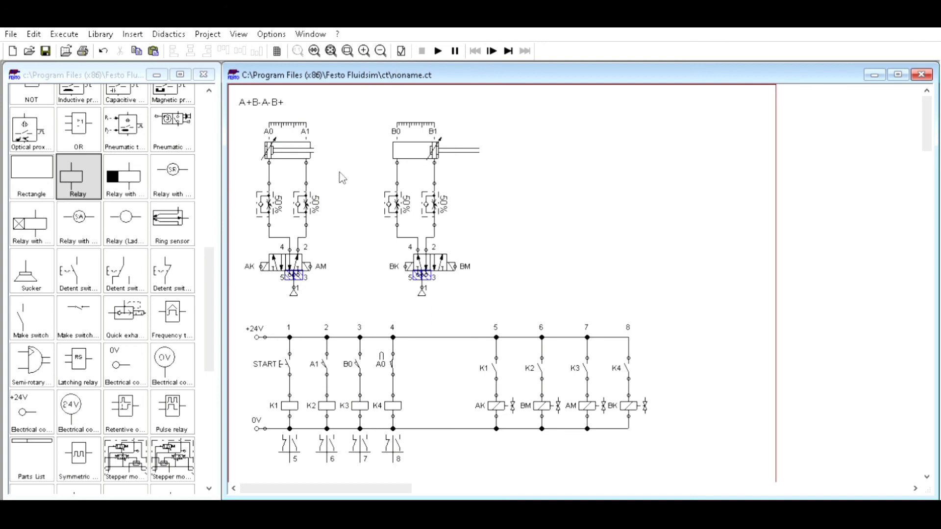
left_click(438, 51)
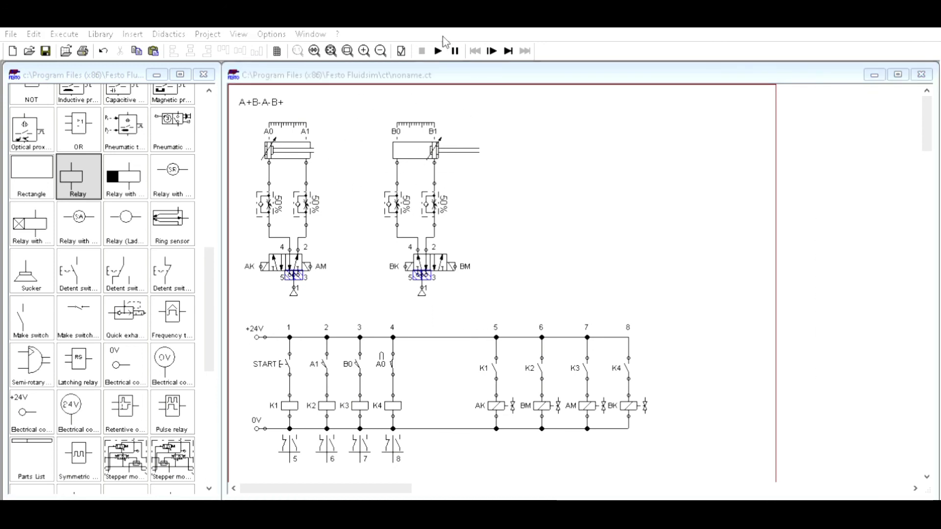
left_click(296, 349)
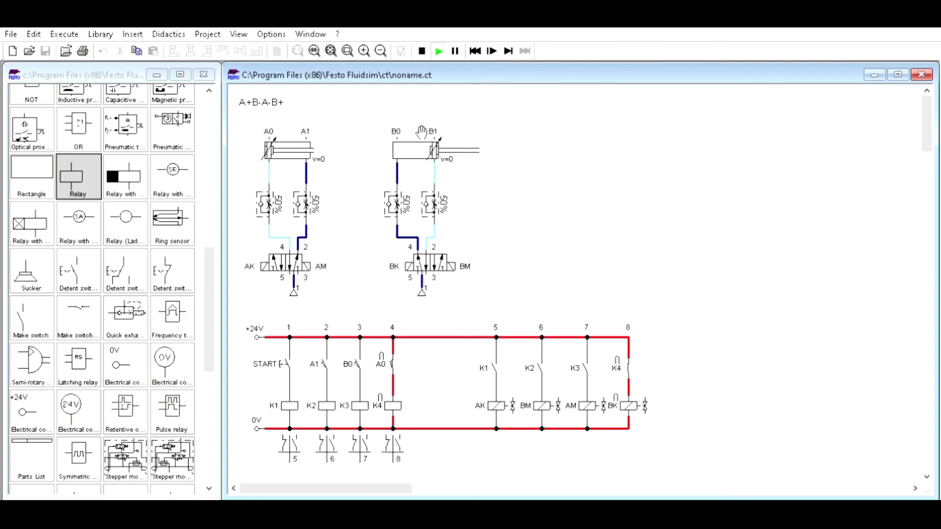
left_click(422, 51)
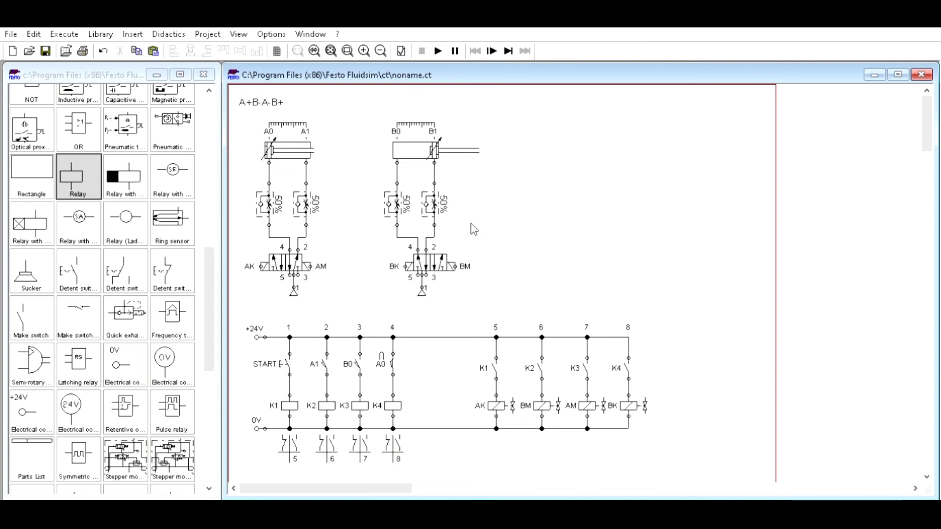
left_click_drag(253, 118, 505, 292)
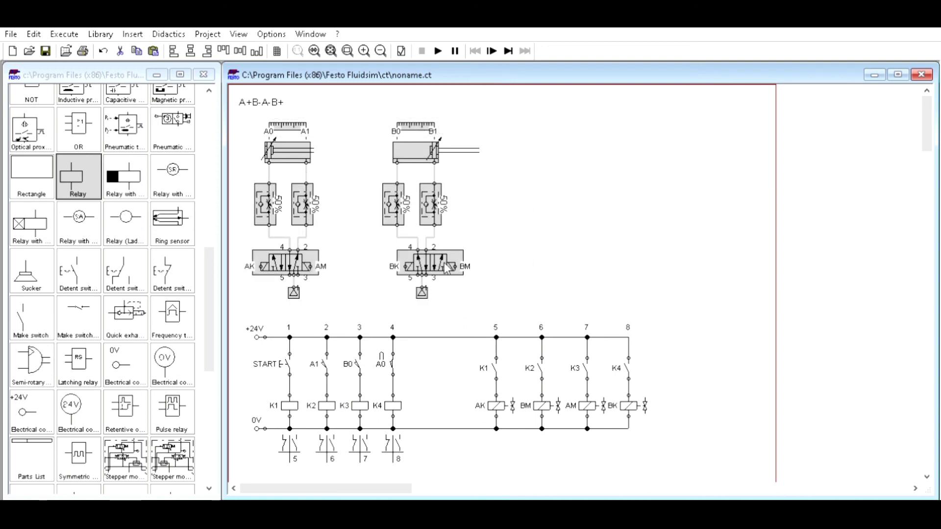
left_click_drag(258, 319, 646, 452)
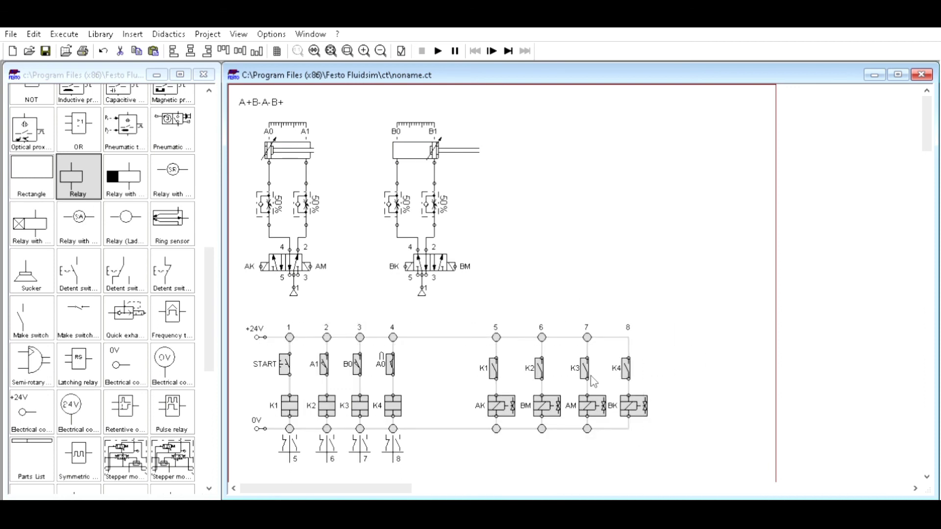
left_click(478, 293)
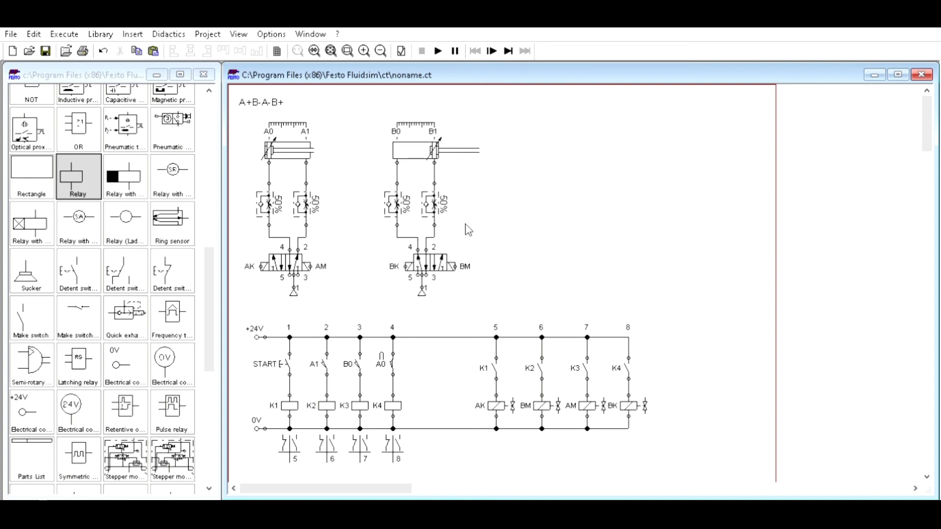